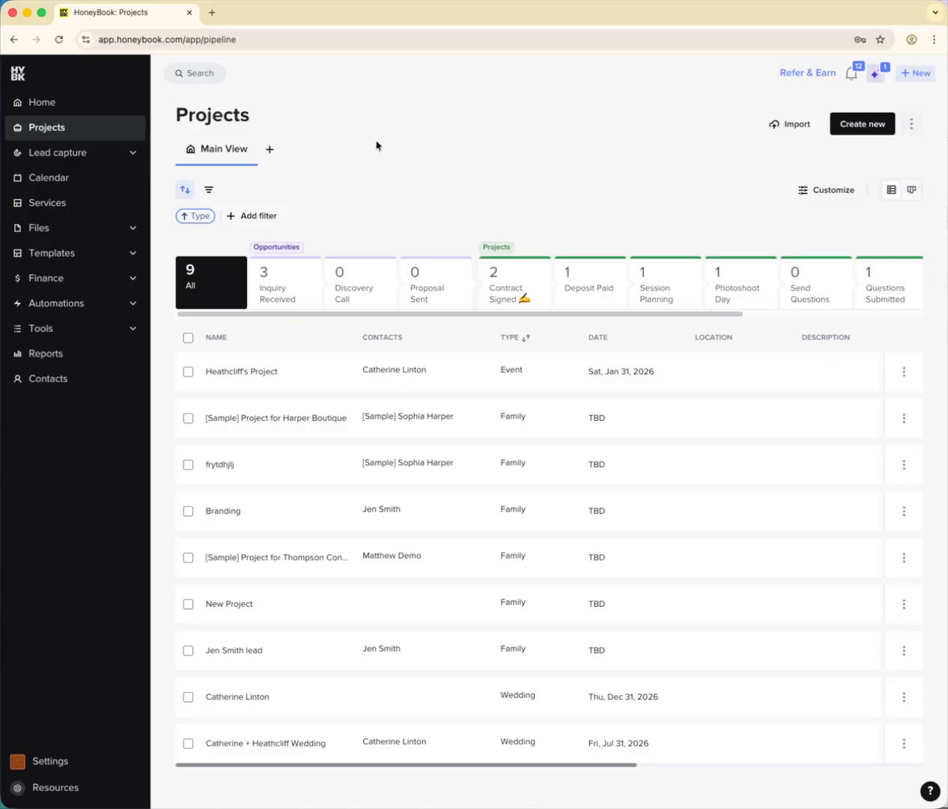
- Open the Projects pipeline and dismiss the pipeline-cleanup pop-up and the inactive-leads banner
click(38, 109)
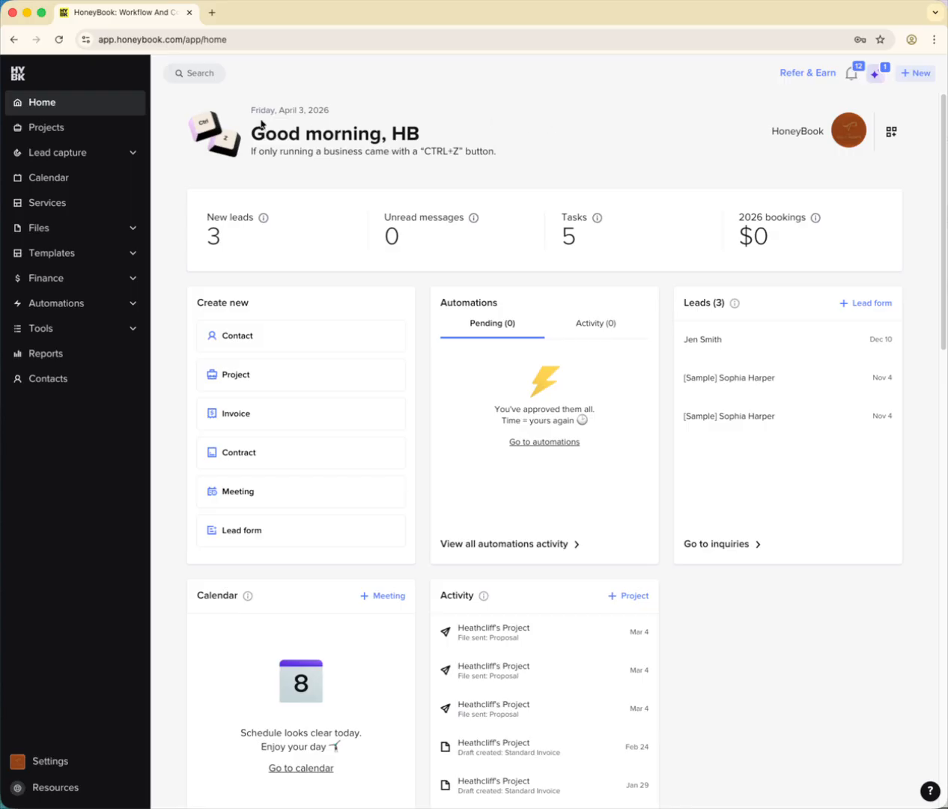
click(46, 128)
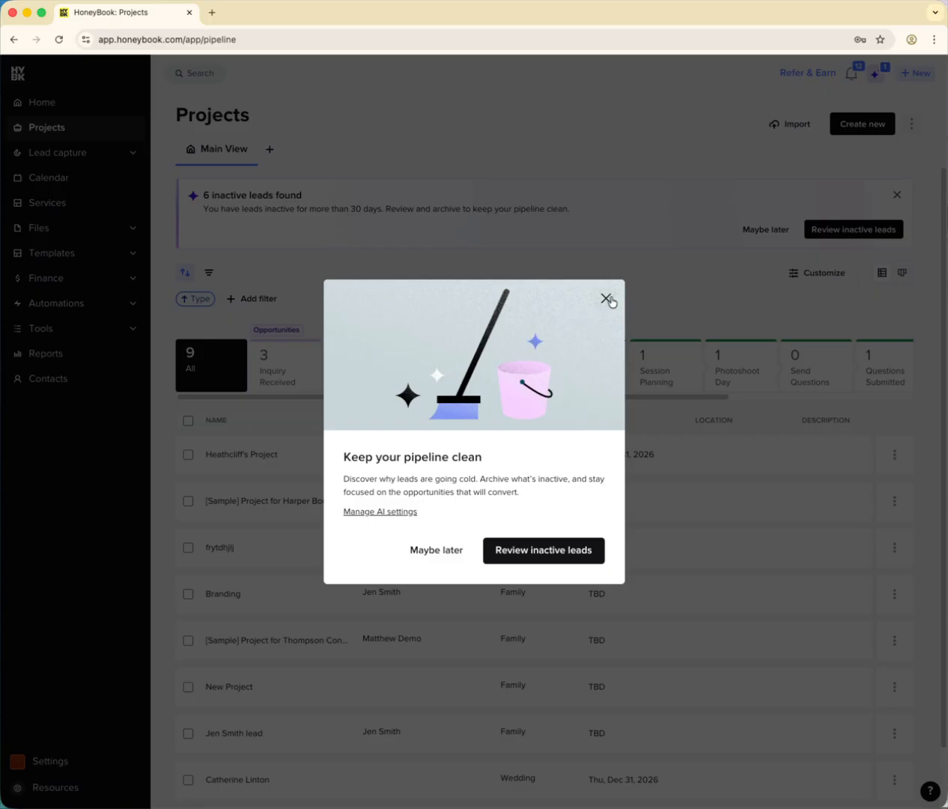
click(427, 555)
click(898, 196)
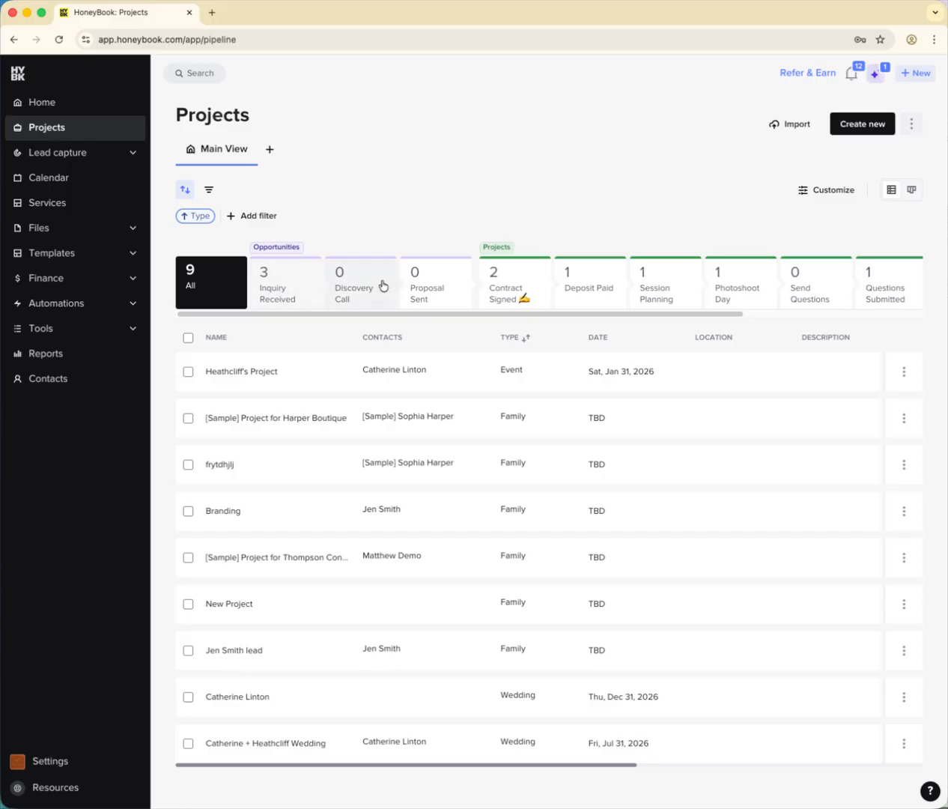
drag(649, 314, 529, 323)
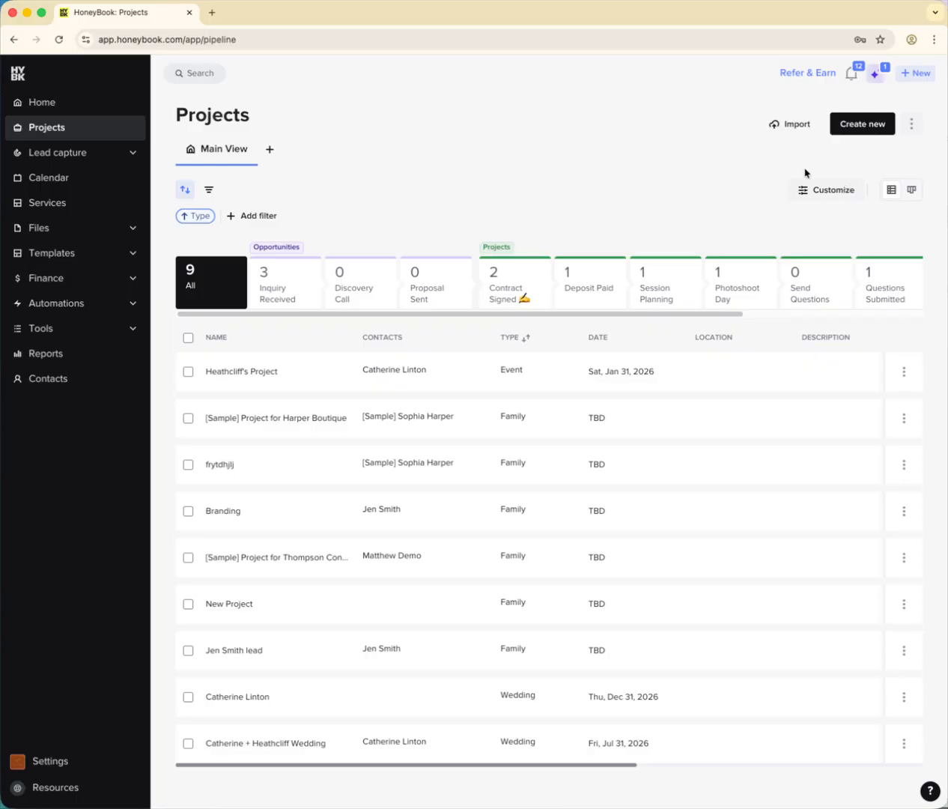
- Open the main pipeline stages for editing and expand the pipeline automation settings
click(817, 197)
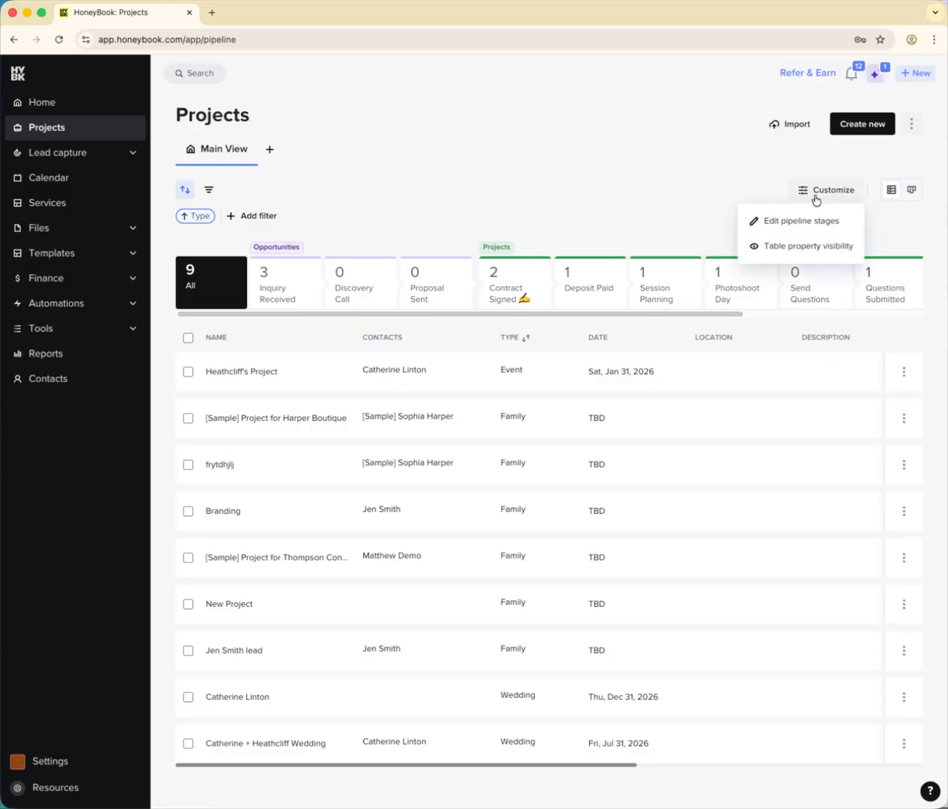
click(767, 228)
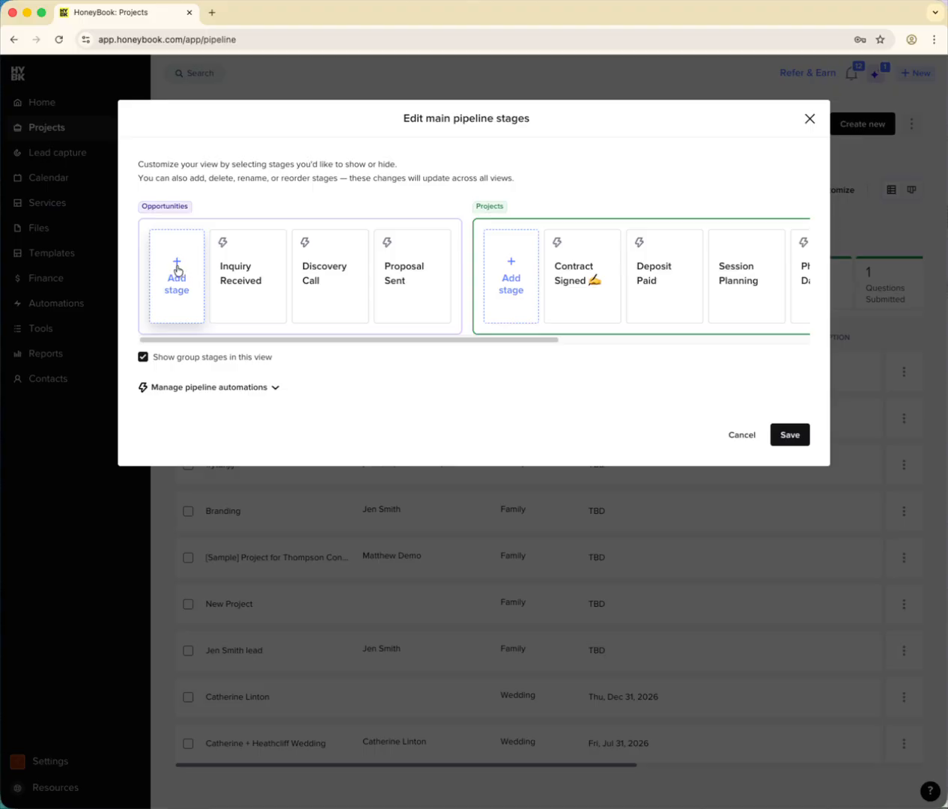
mouse_move(239, 255)
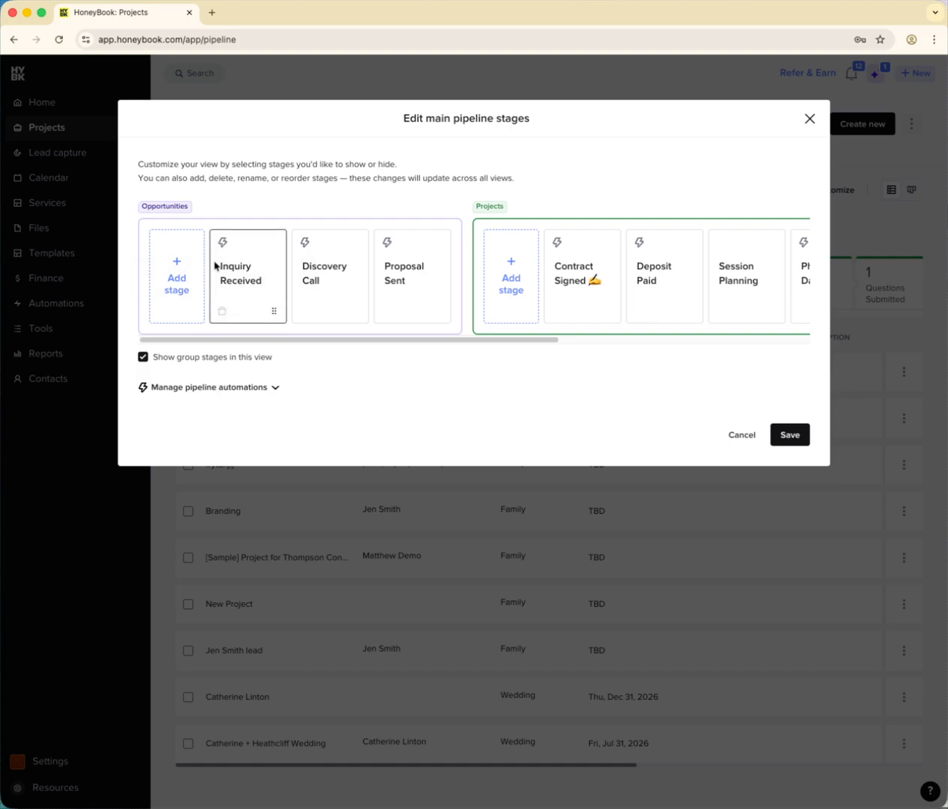
click(256, 389)
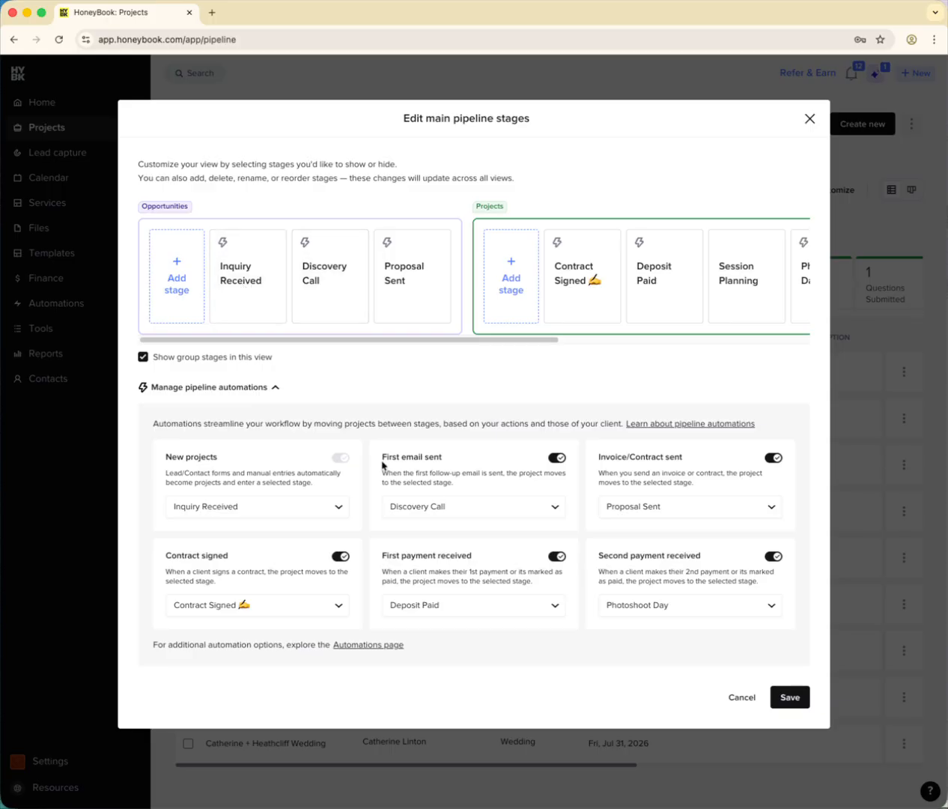
- Rename the Discovery Call stage in Opportunities as Follow Up
click(331, 282)
drag(331, 282, 274, 265)
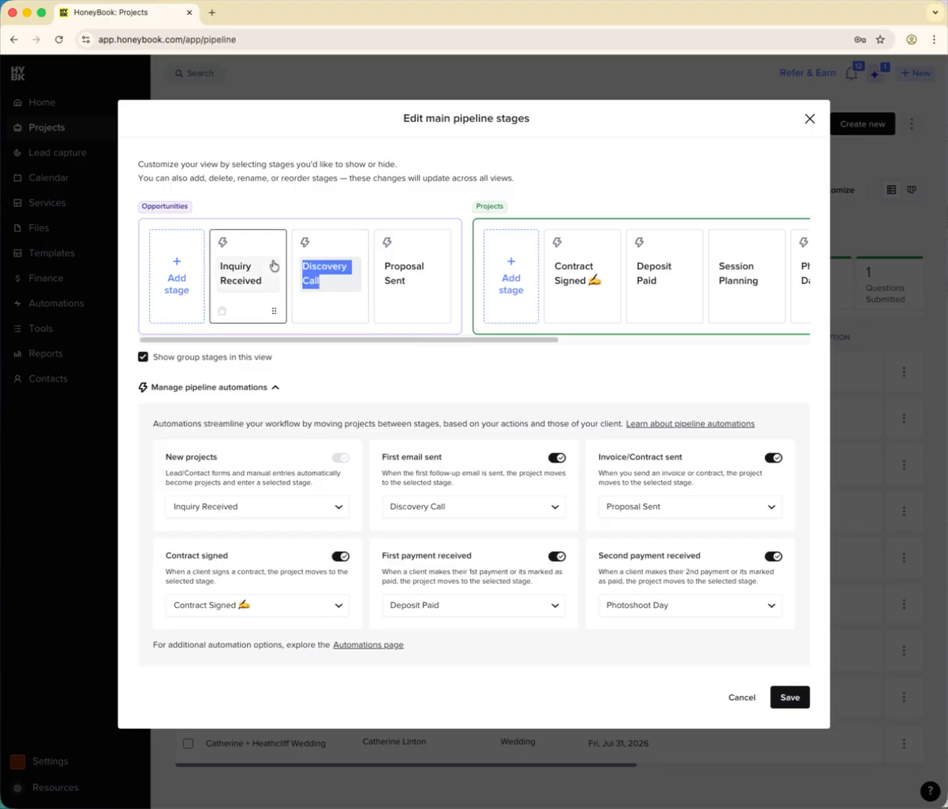
text(Follow Up)
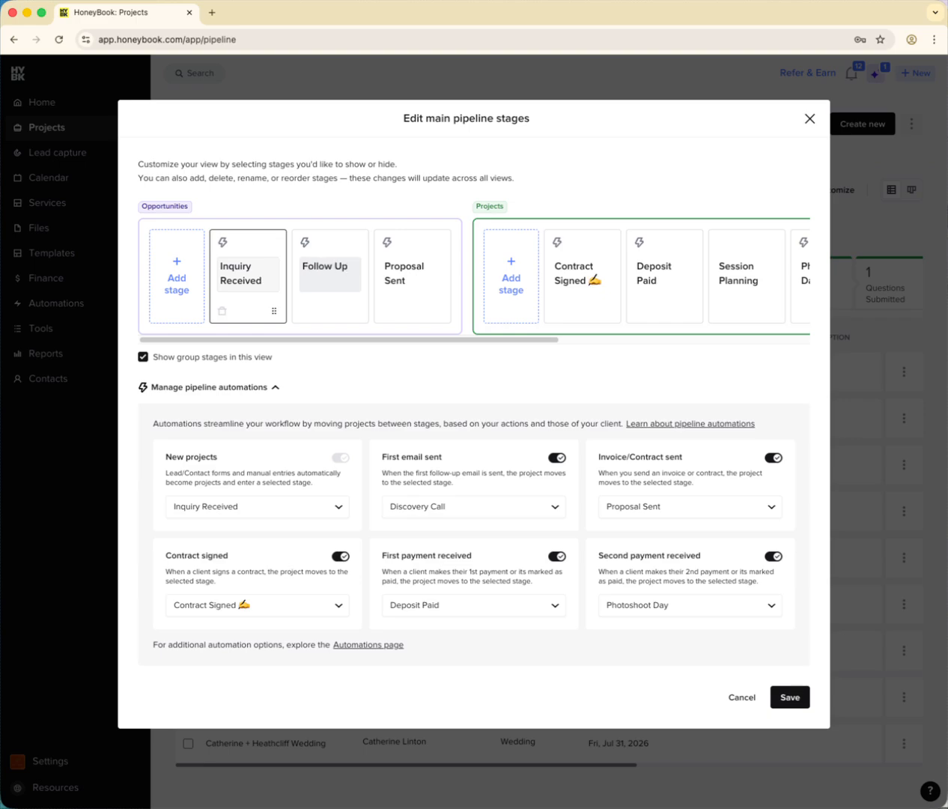
- Change the Follow Up stage's name back to Discovery Call
triple_click(308, 264)
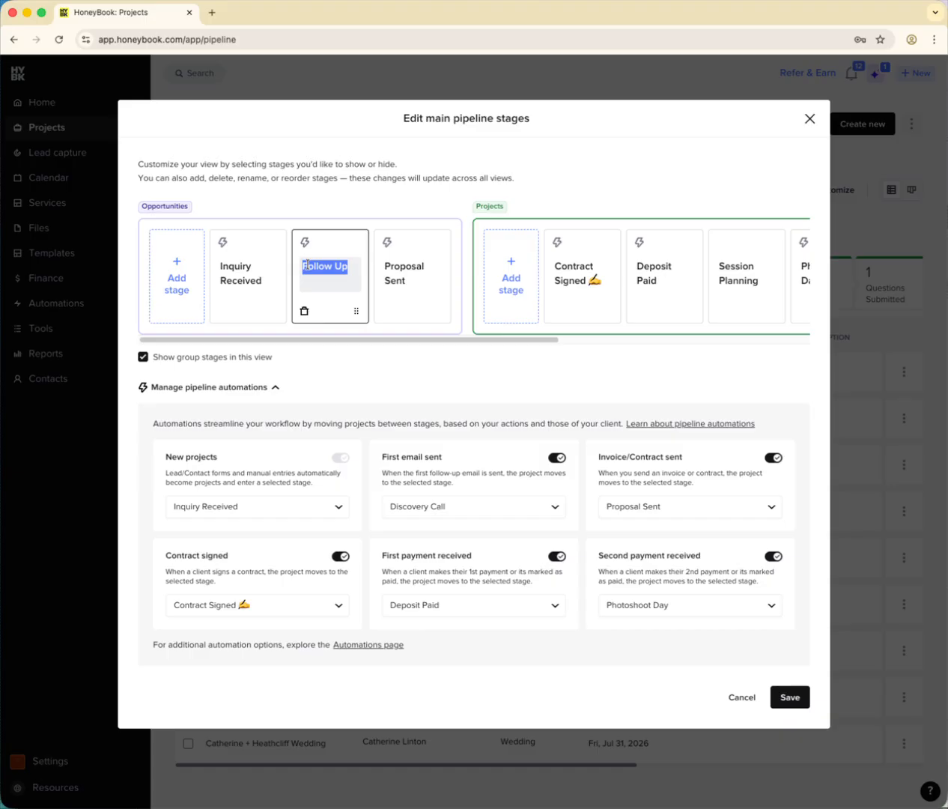
text(Discovery Scal)
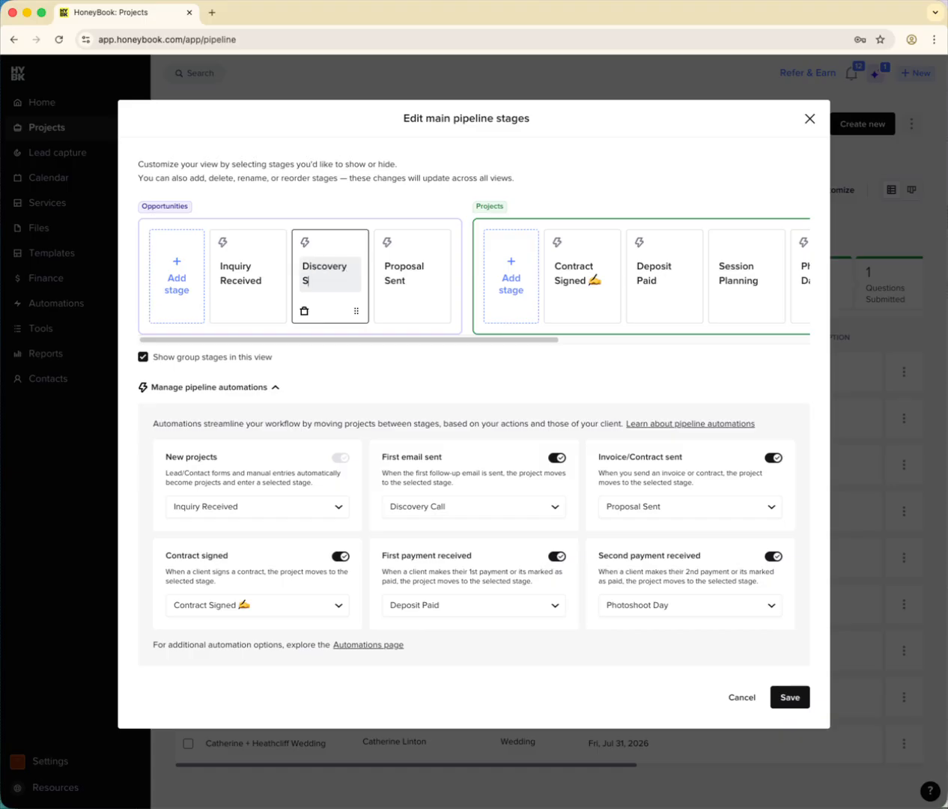
key(BackSpace)
key(BackSpace)
key(BackSpace)
key(BackSpace)
text(Call)
key(Return)
- Turn off the First email sent pipeline automation
drag(401, 117, 524, 120)
click(510, 124)
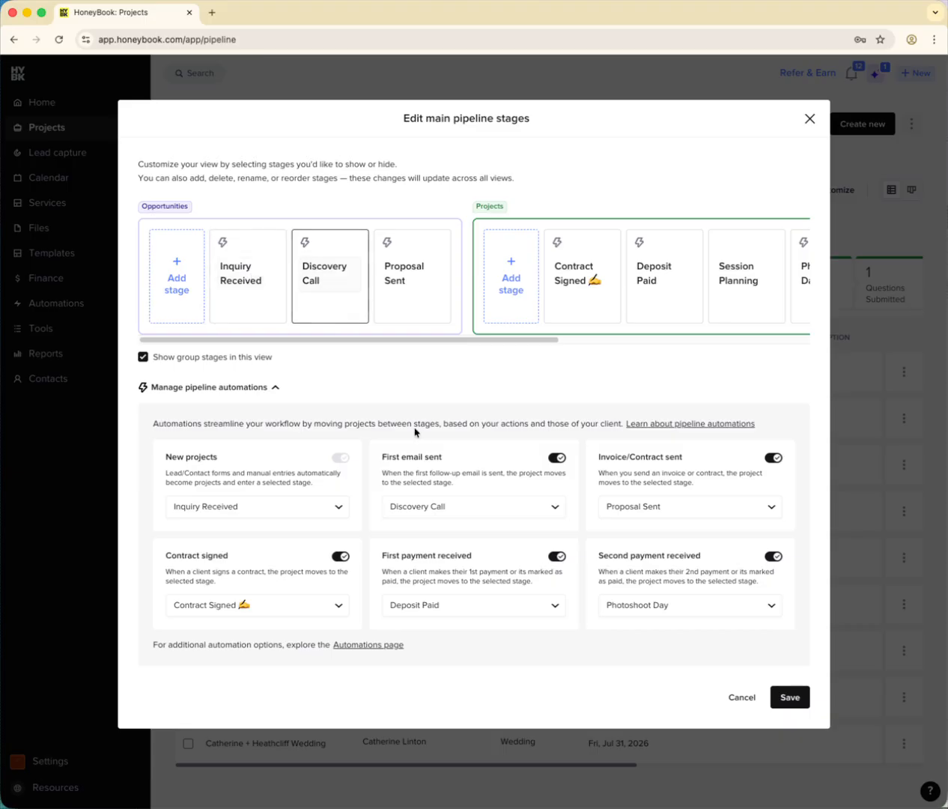
drag(379, 452, 462, 454)
click(469, 453)
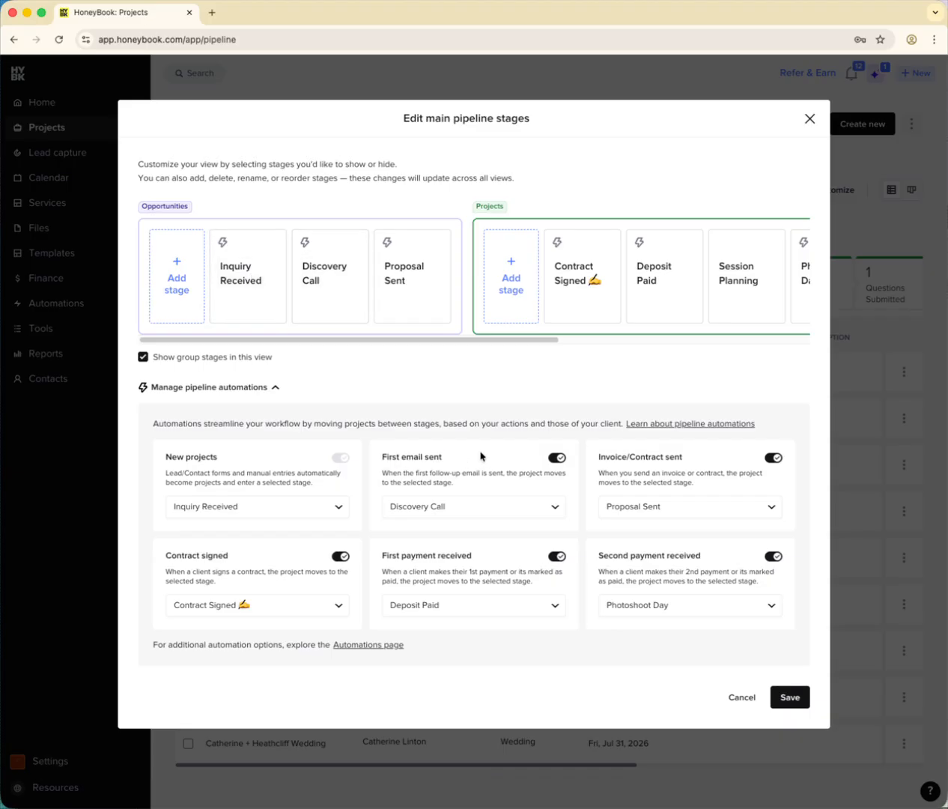
click(560, 459)
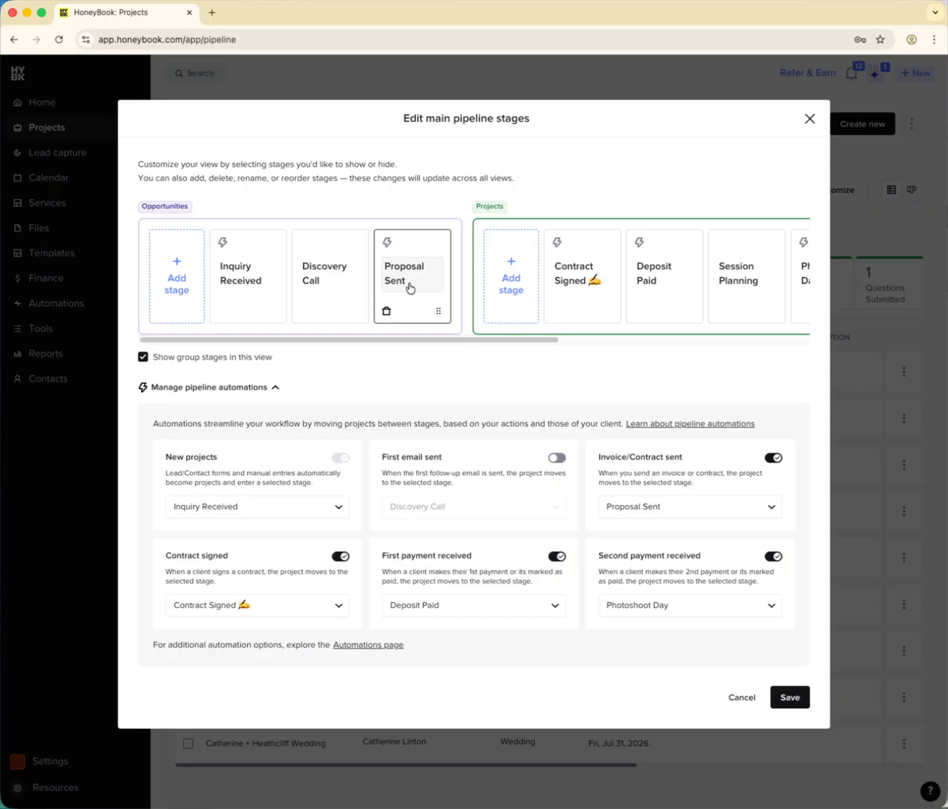
- Add an Opportunities stage named Follow Up 1 after Proposal Sent, applying it to all views and suppressing further rename warnings
click(182, 280)
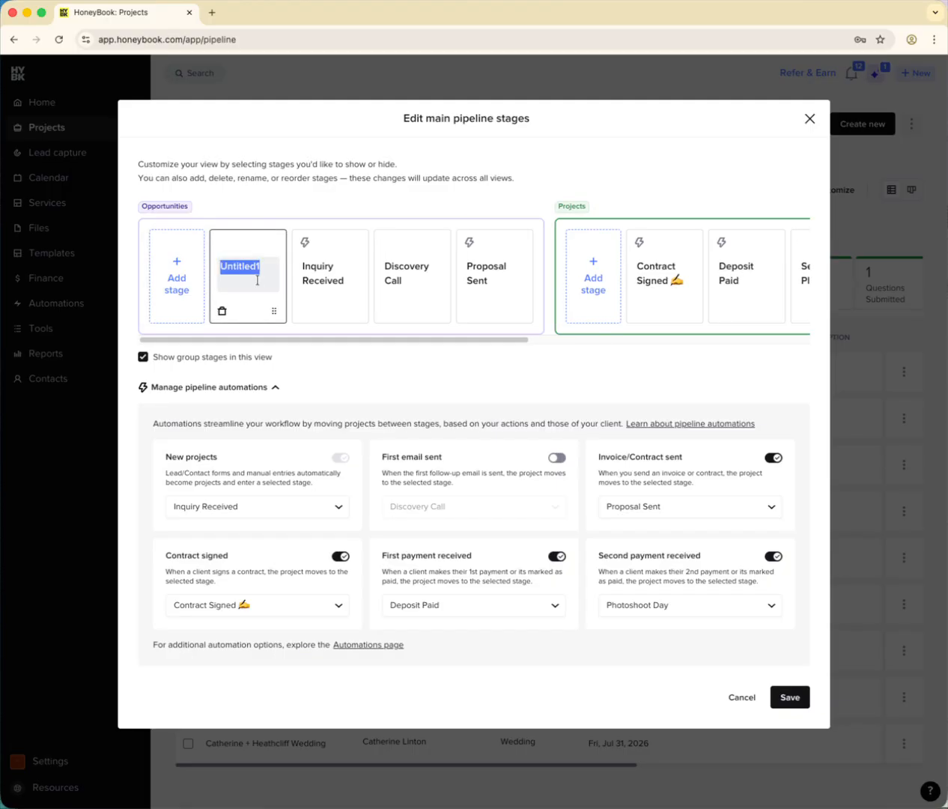
text(Follow Up 1)
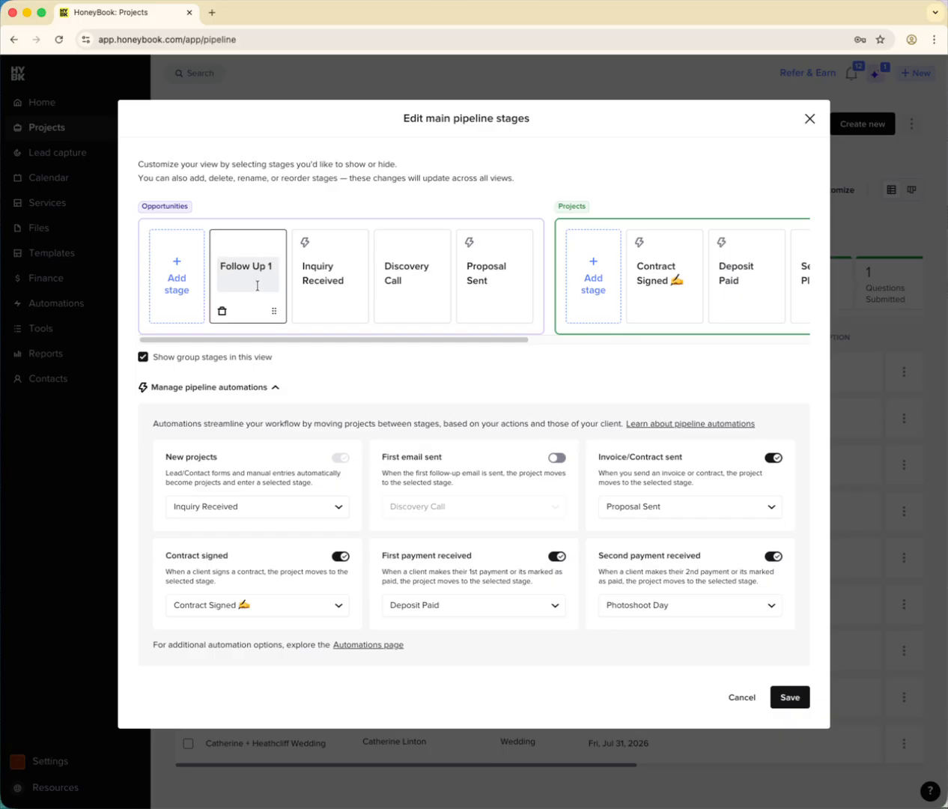
drag(274, 311, 523, 301)
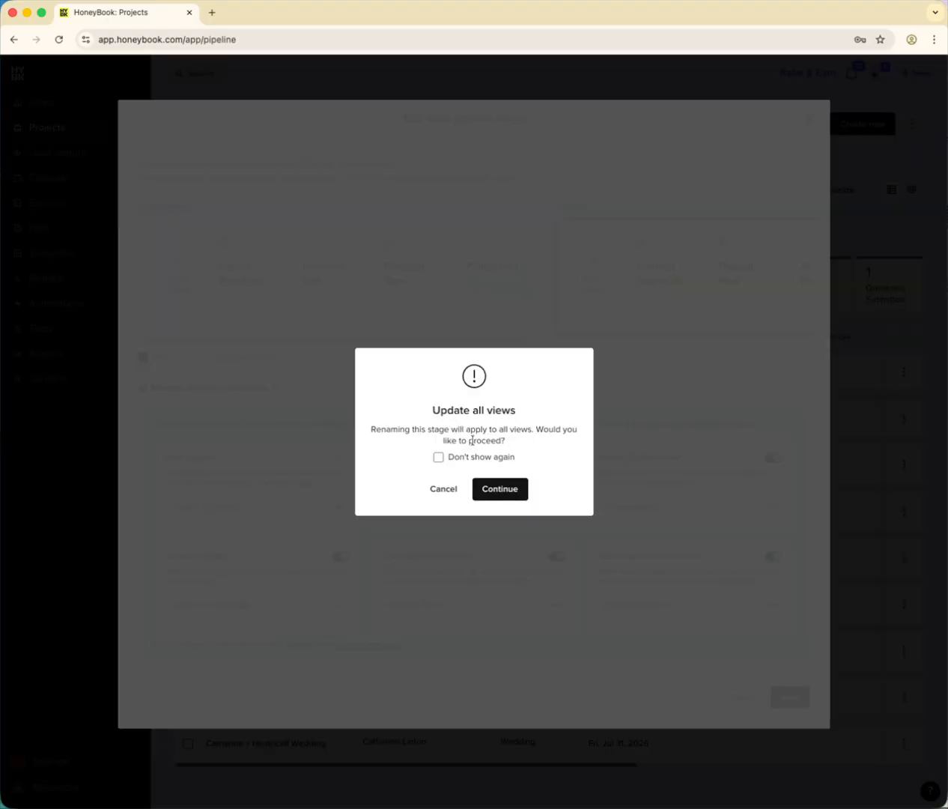
click(495, 459)
click(497, 490)
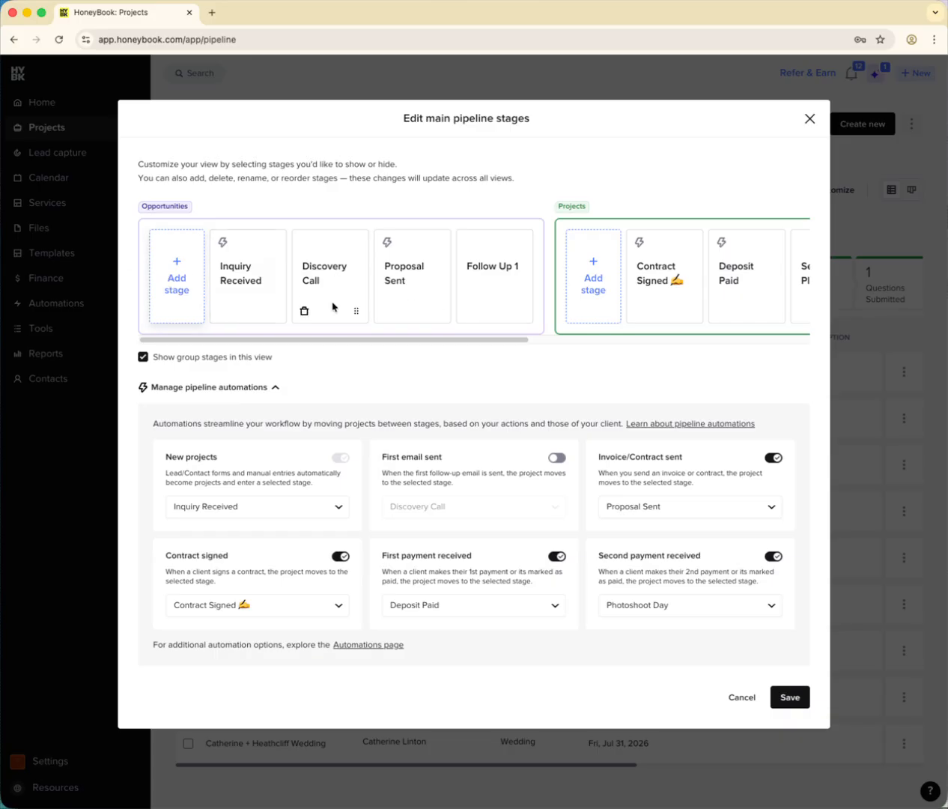
- Add an Opportunities stage named Follow Up 2 after Follow Up 1, applying it to all views and suppressing further update warnings
mouse_move(533, 317)
click(169, 287)
text(Follow Up)
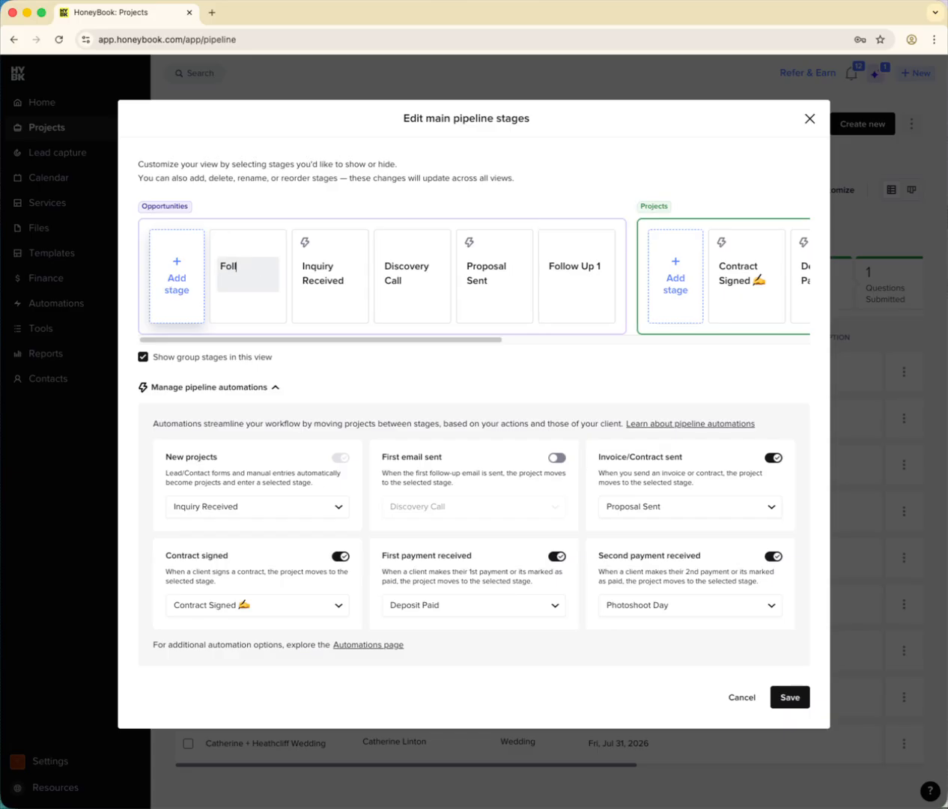
text(2)
drag(272, 310, 612, 303)
click(480, 409)
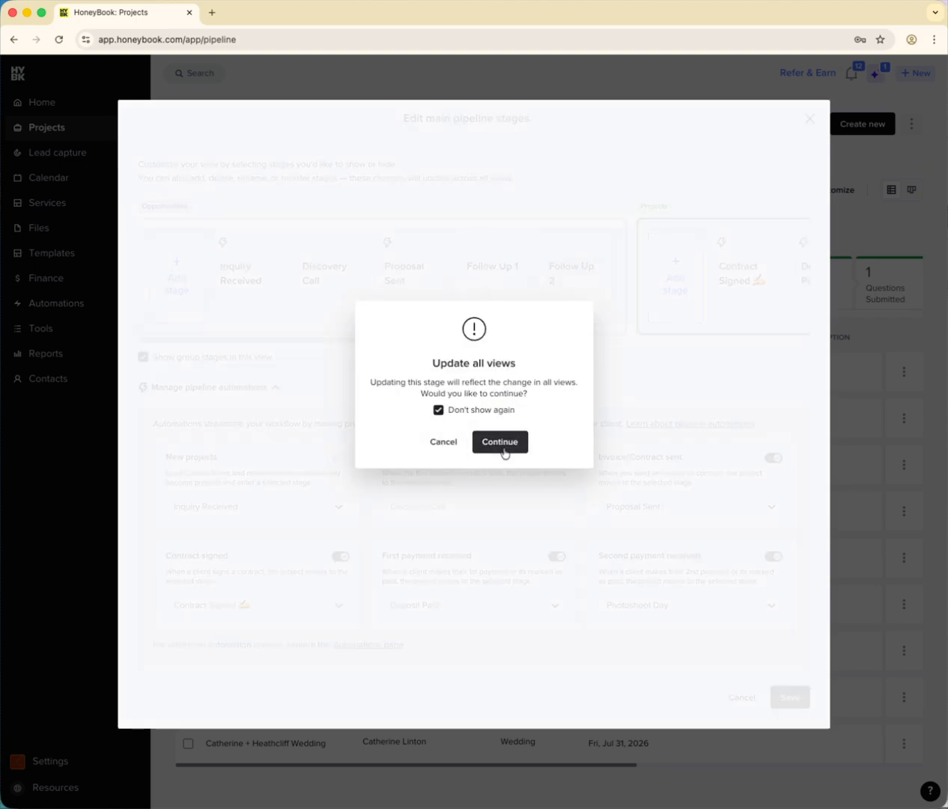
click(503, 448)
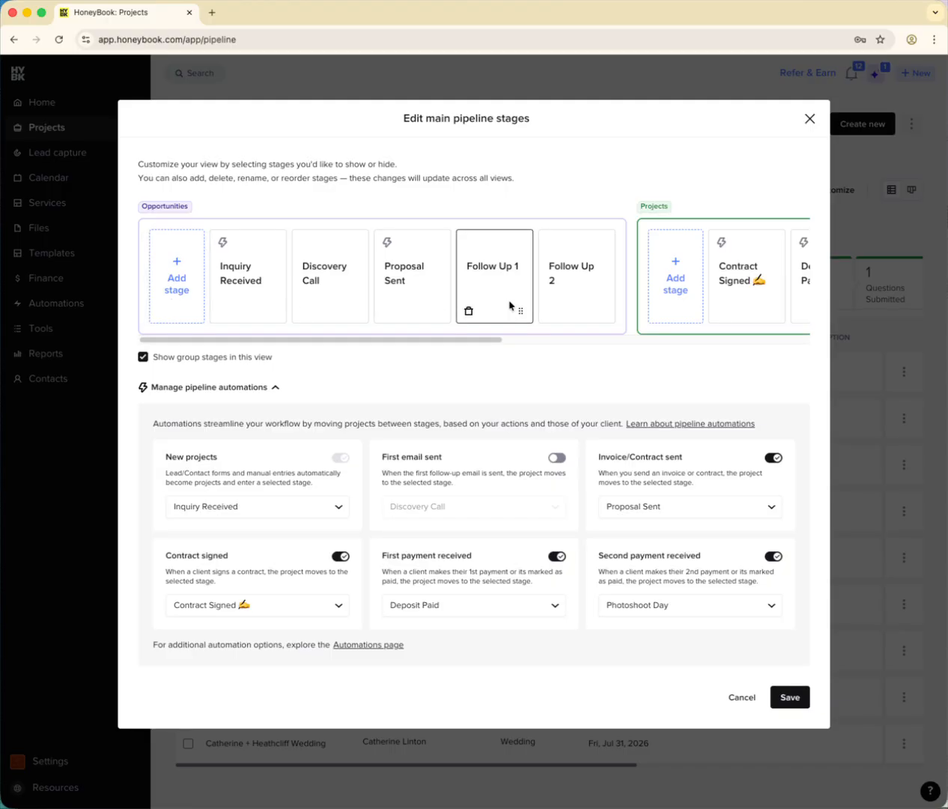
- Add an Opportunities stage named Warm Lead and place it between Proposal Sent and Follow Up 1
click(183, 295)
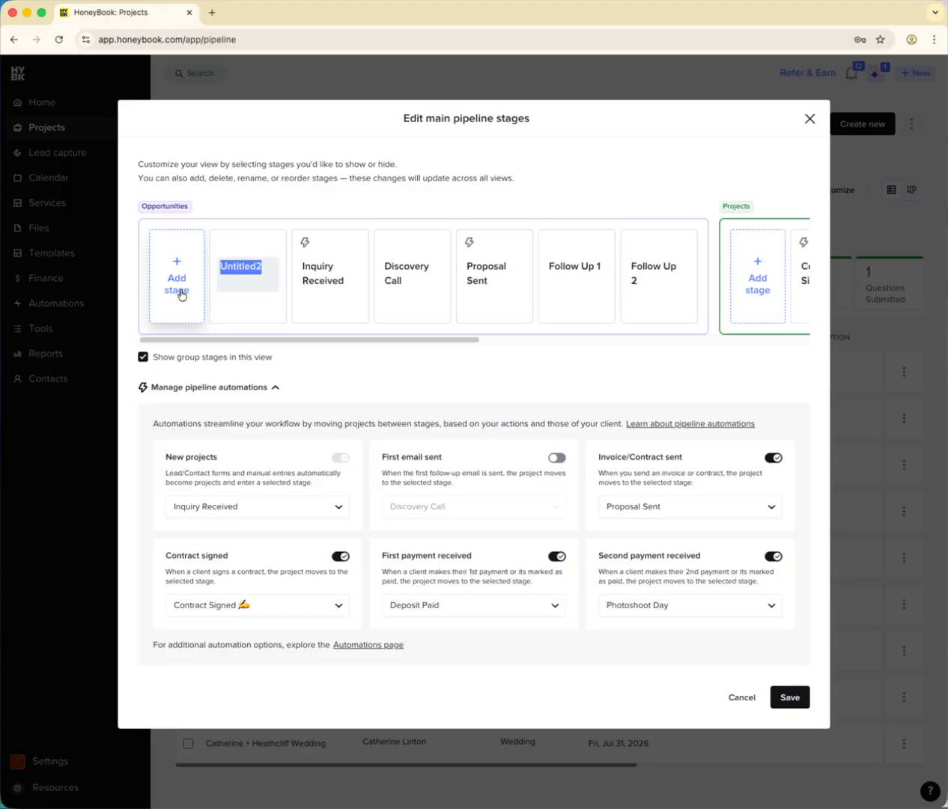
text(Warm Lead)
drag(273, 311, 517, 304)
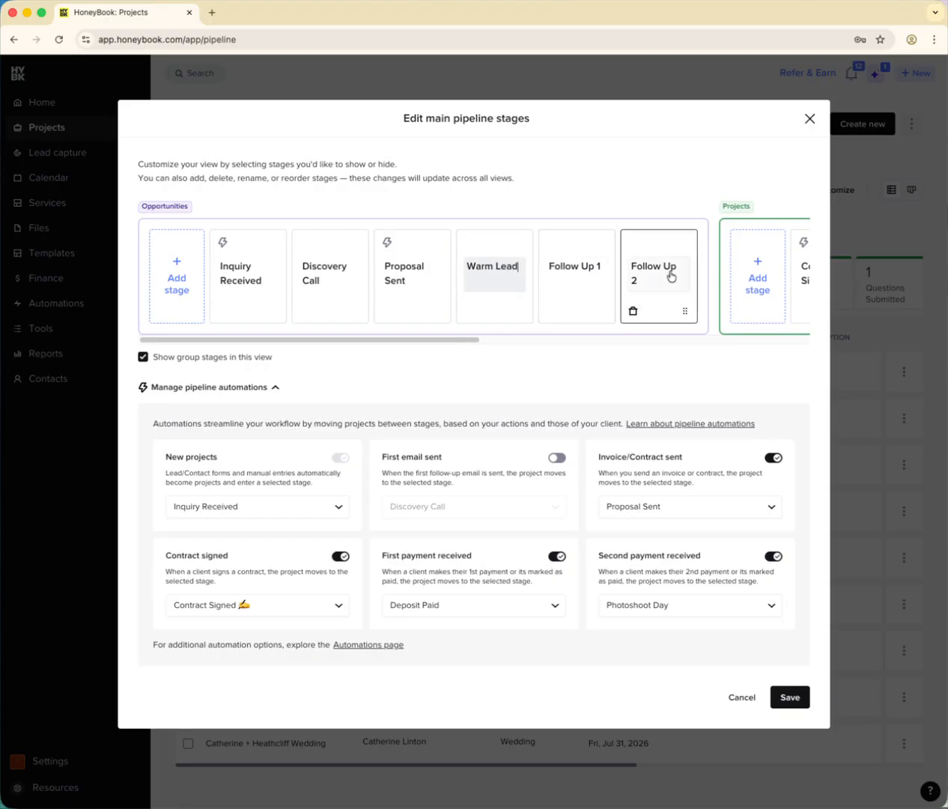
- Add an Opportunities stage named Cold Lead and place it between Warm Lead and Follow Up 1
click(162, 282)
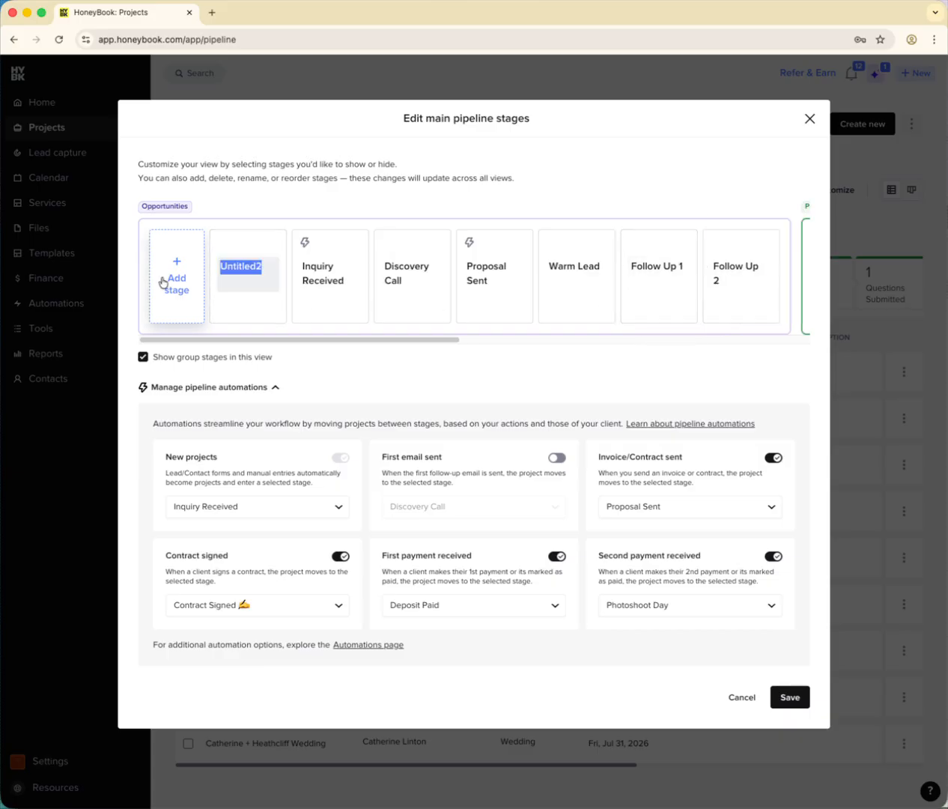
text(Cold Lead)
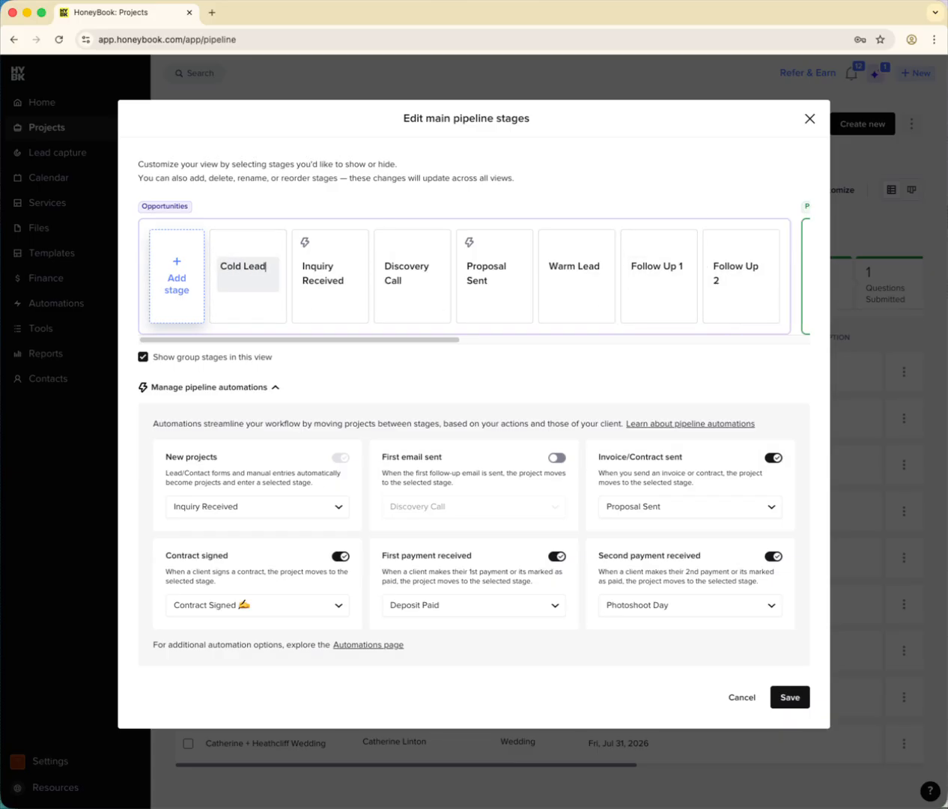
drag(279, 307, 593, 303)
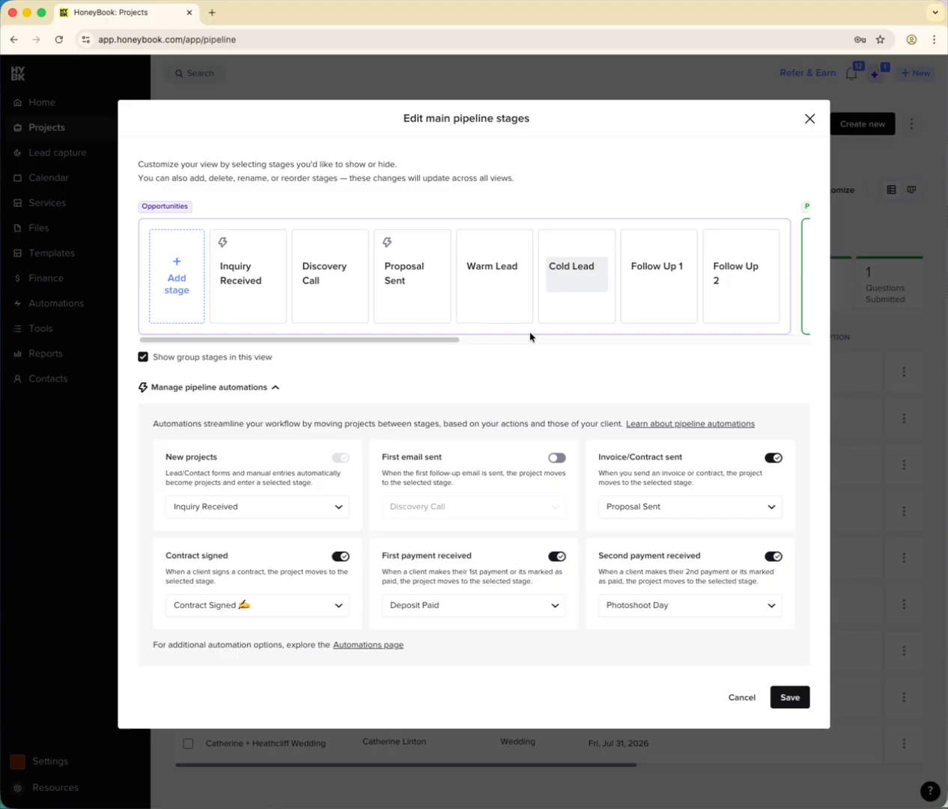
- Add an Opportunities stage named Q1 Follow Up and place it between Proposal Sent and Warm Lead
click(178, 298)
text(Q1)
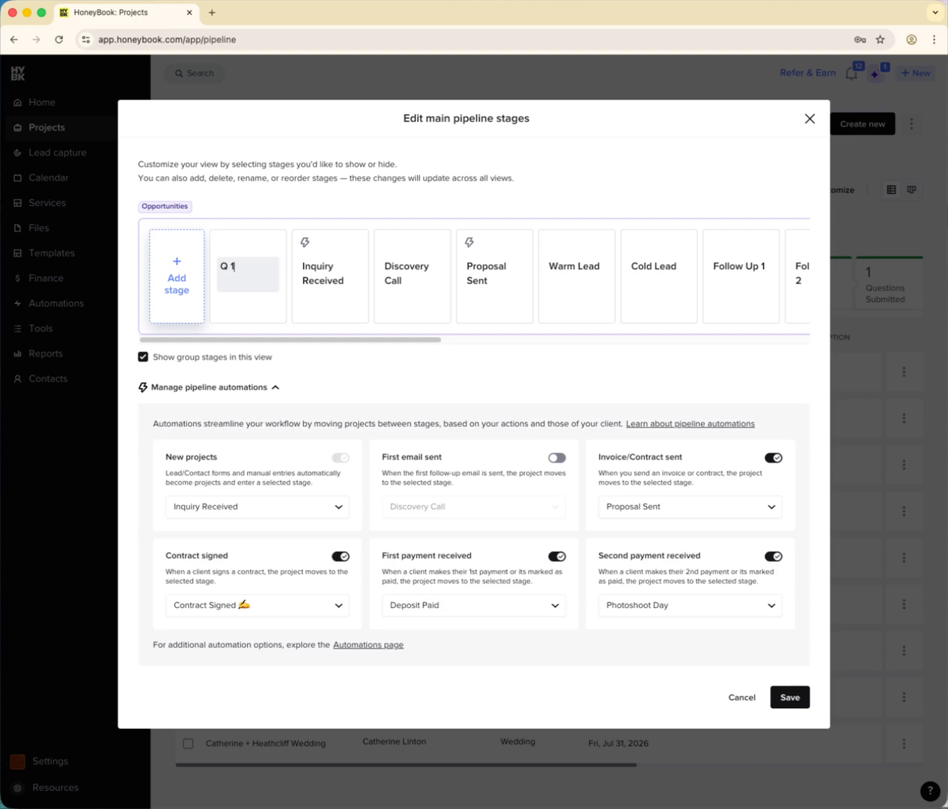
text( Follow Up)
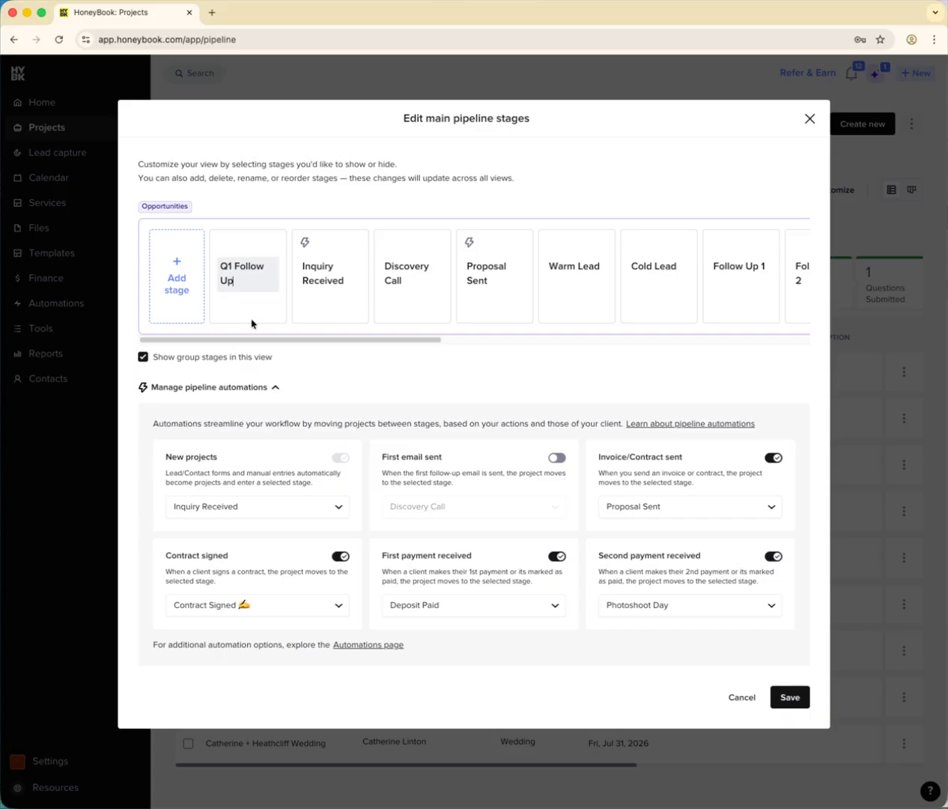
drag(273, 313, 525, 302)
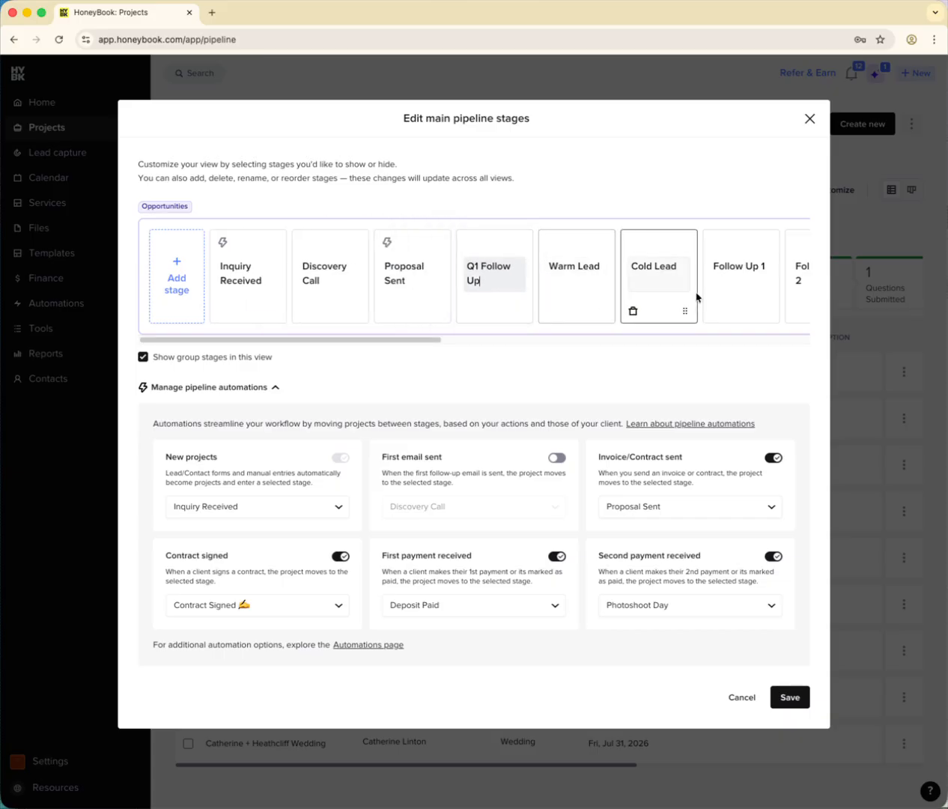
- Add an Opportunities stage named Q2 Follow Up and place it between Q1 Follow Up and Warm Lead
click(188, 292)
text(Q2 Follow Up)
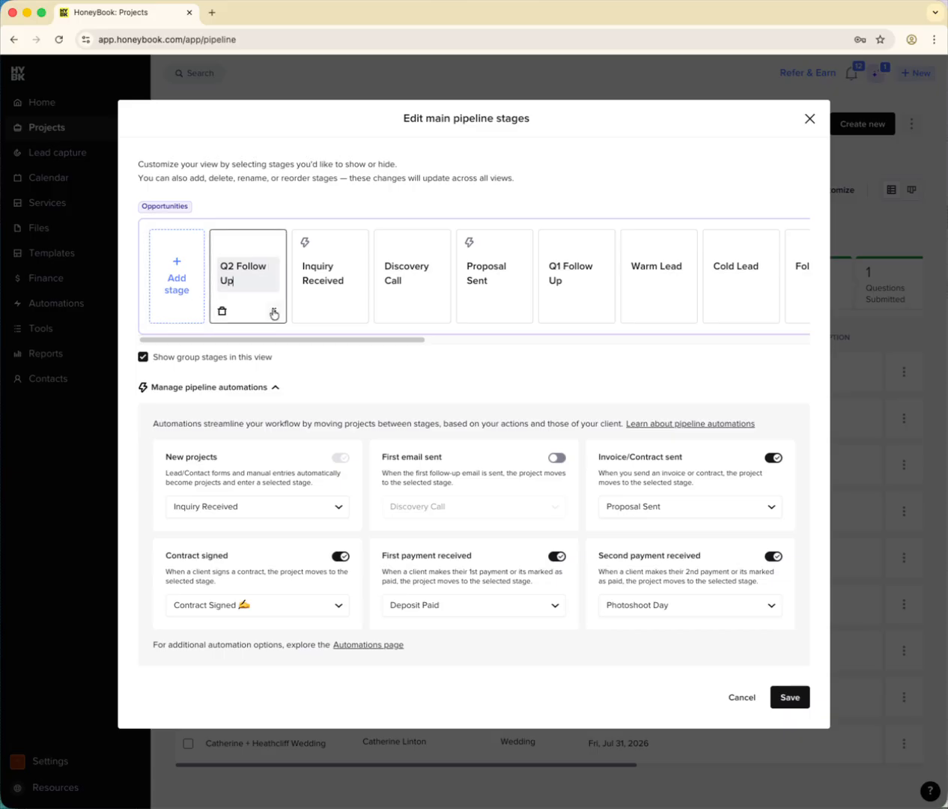
drag(273, 313, 599, 307)
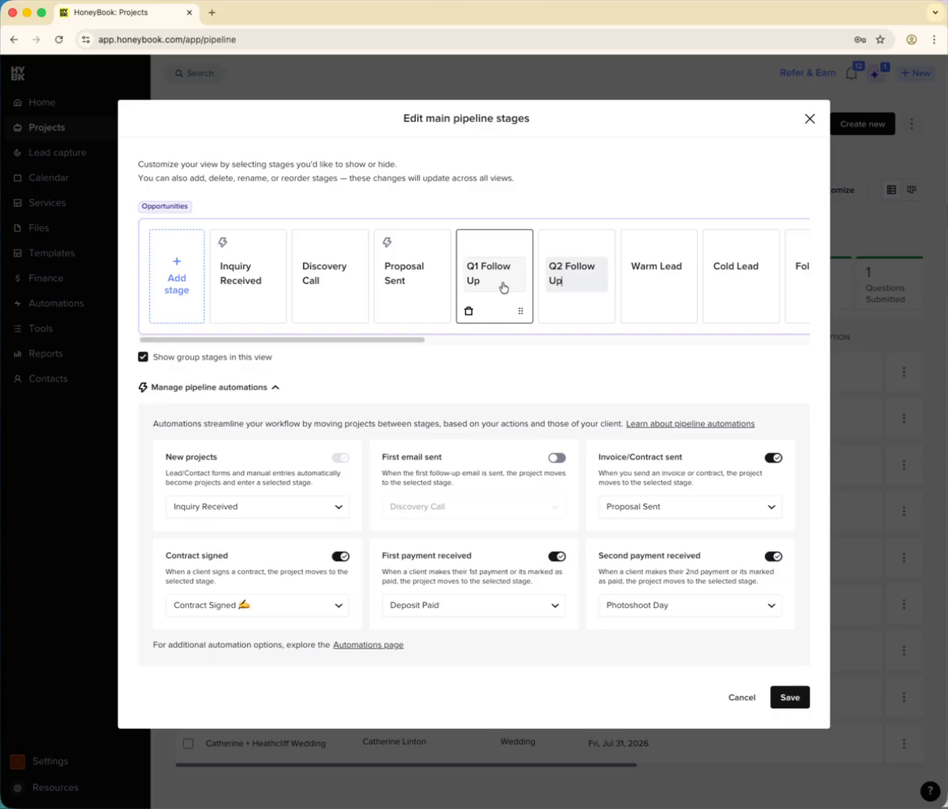
- Add an Opportunities stage named Q3 Follow Up and place it between Q2 Follow Up and Warm Lead
click(179, 288)
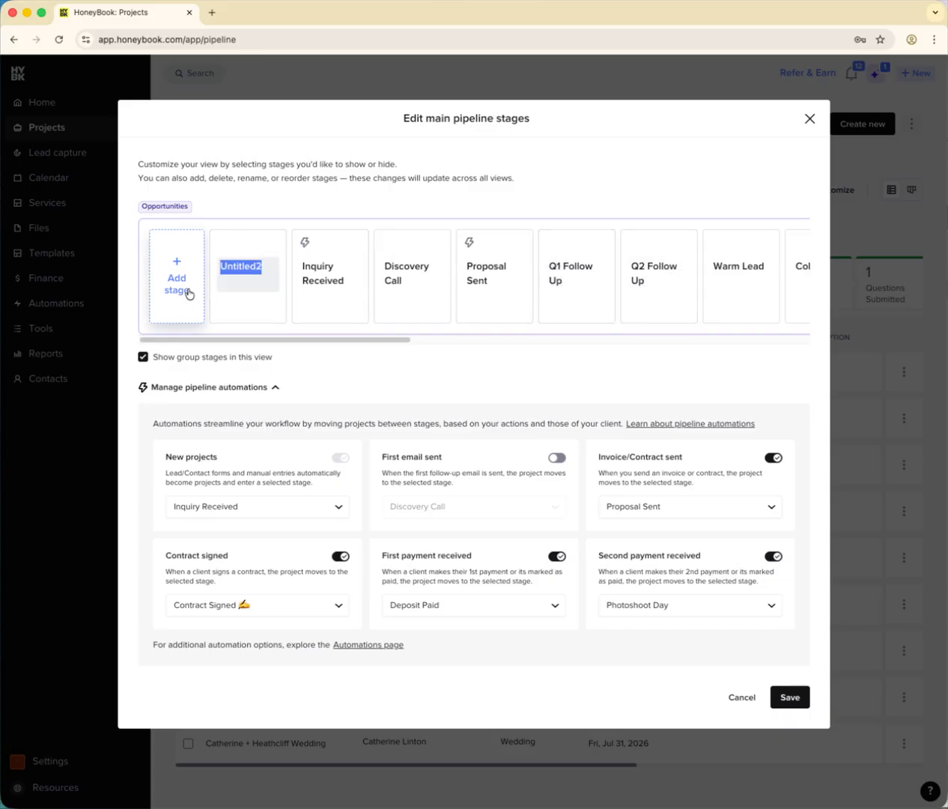
text(Q3 Follow Up)
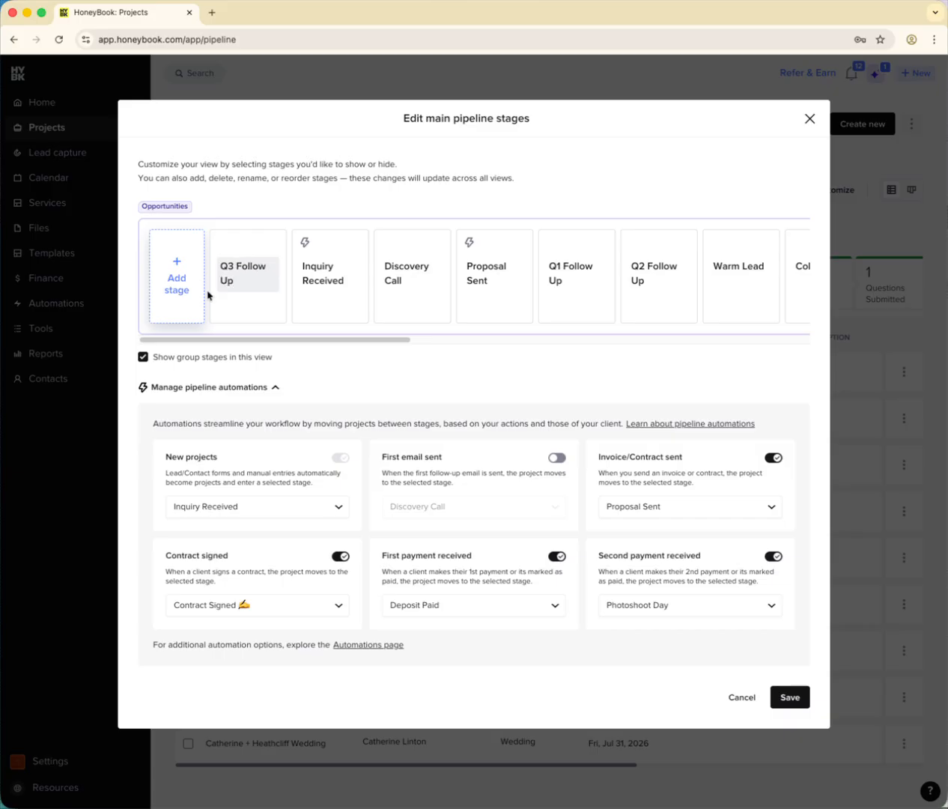
drag(274, 312, 664, 301)
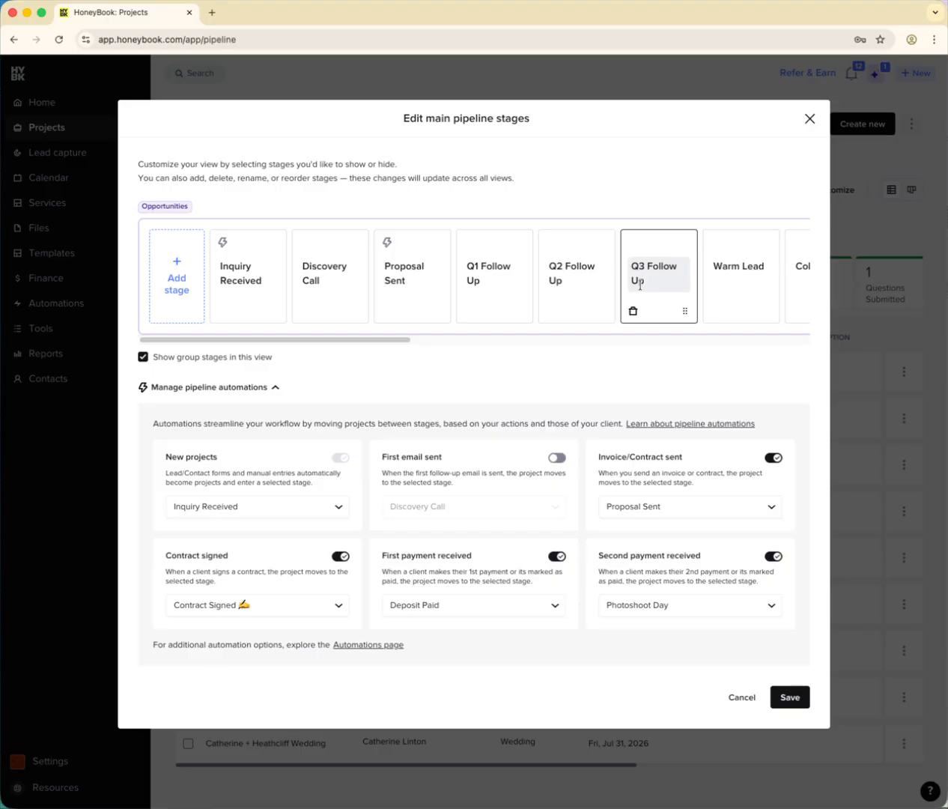
- Rename the Photoshoot Day stage in Projects as Planning and turn off the Second payment received automation
drag(347, 341, 434, 343)
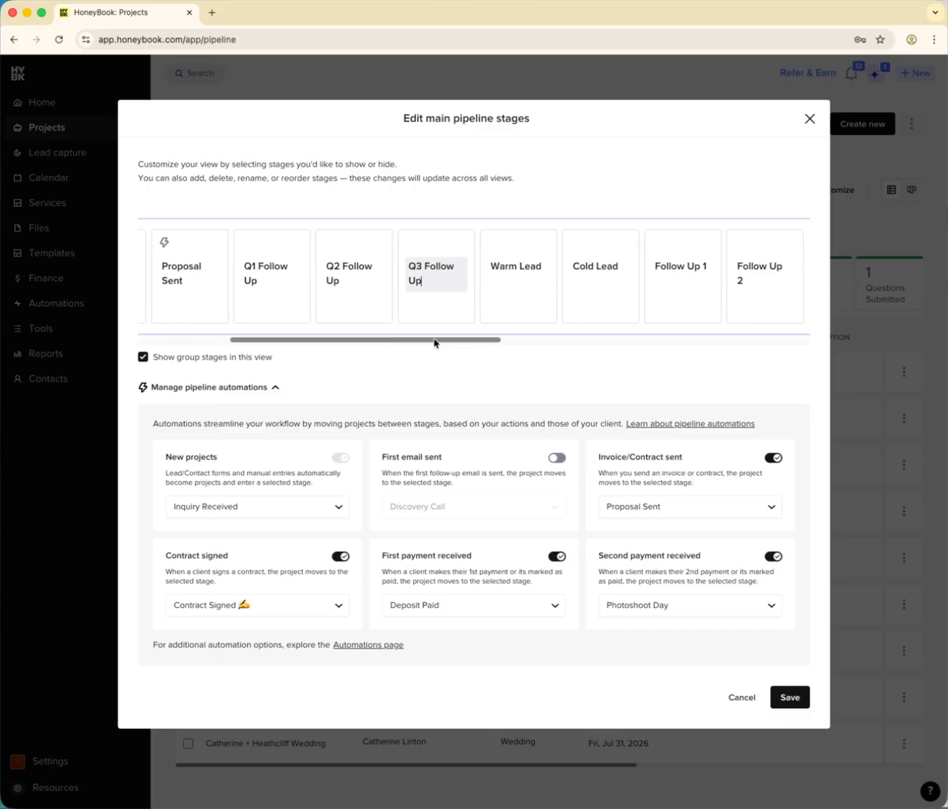
drag(366, 339, 614, 345)
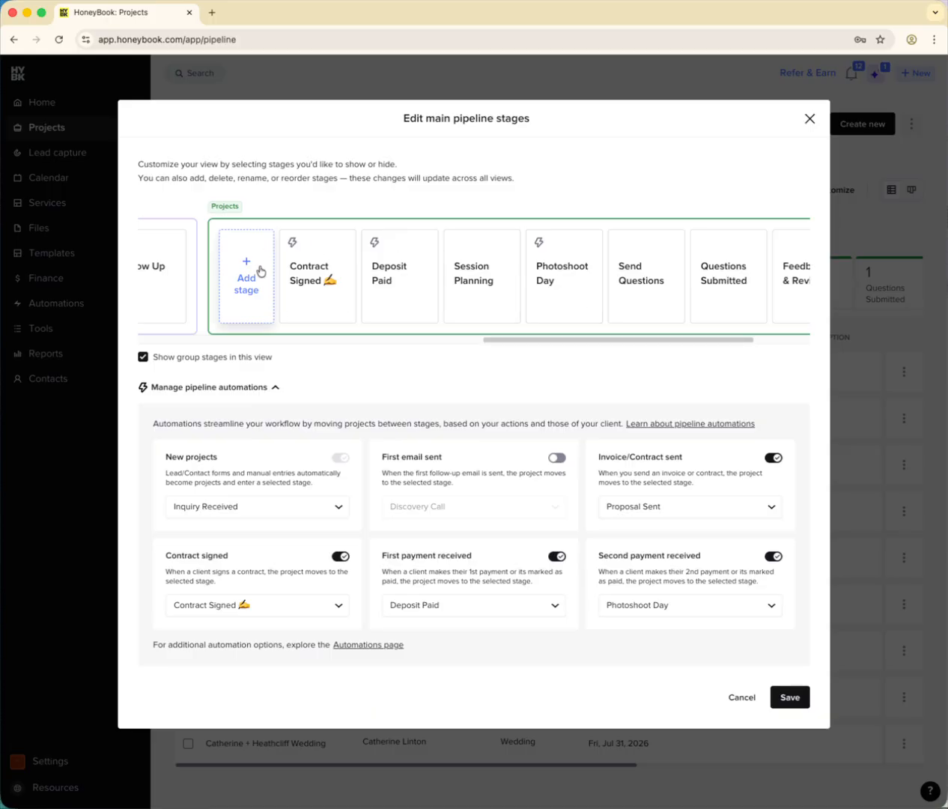
triple_click(438, 114)
click(545, 119)
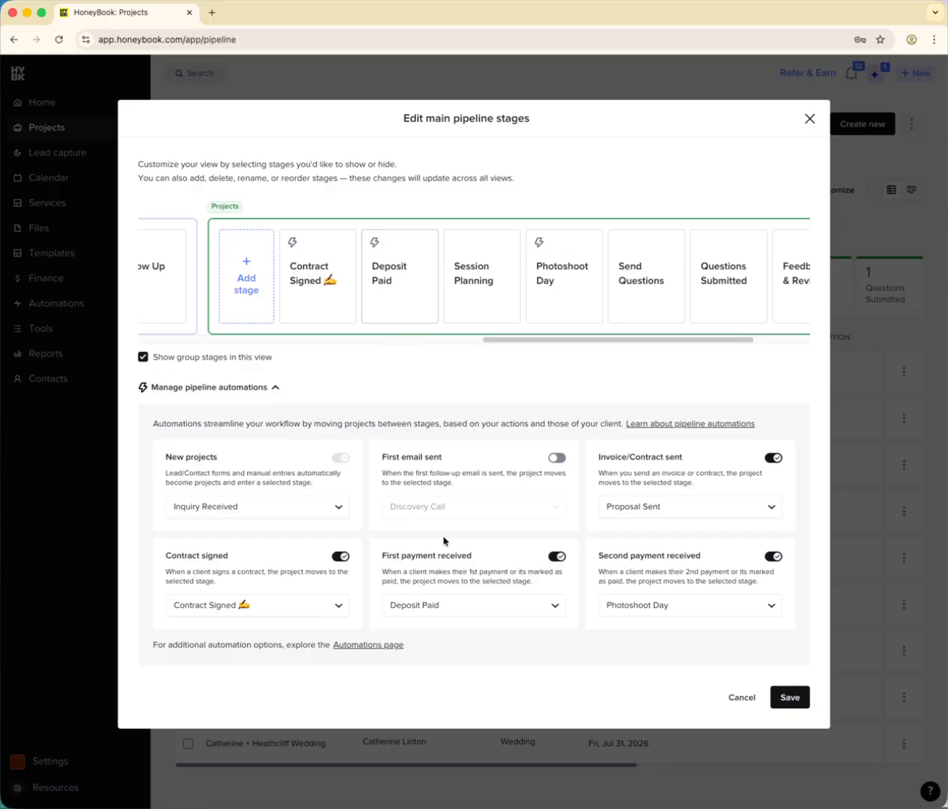
click(419, 266)
click(538, 157)
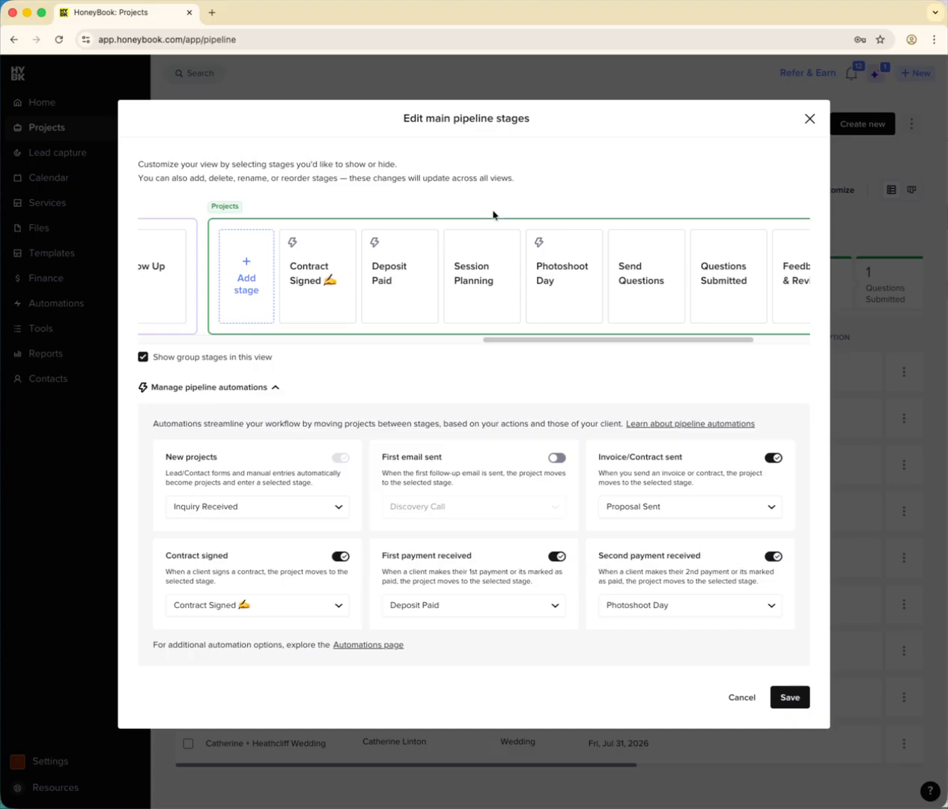
triple_click(647, 556)
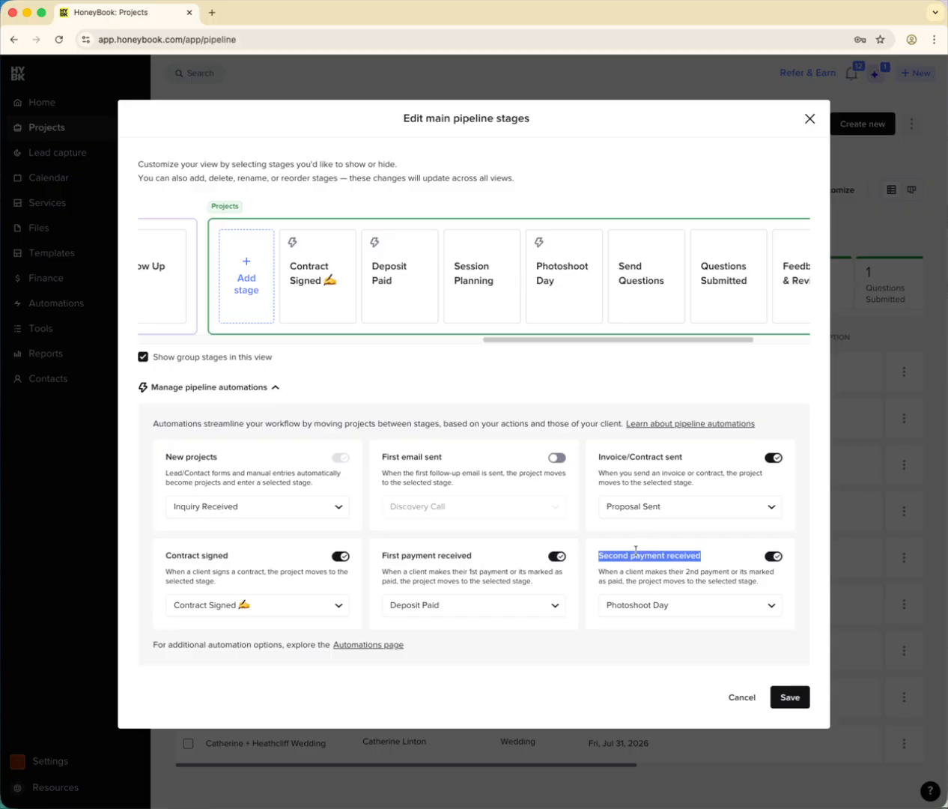
triple_click(559, 284)
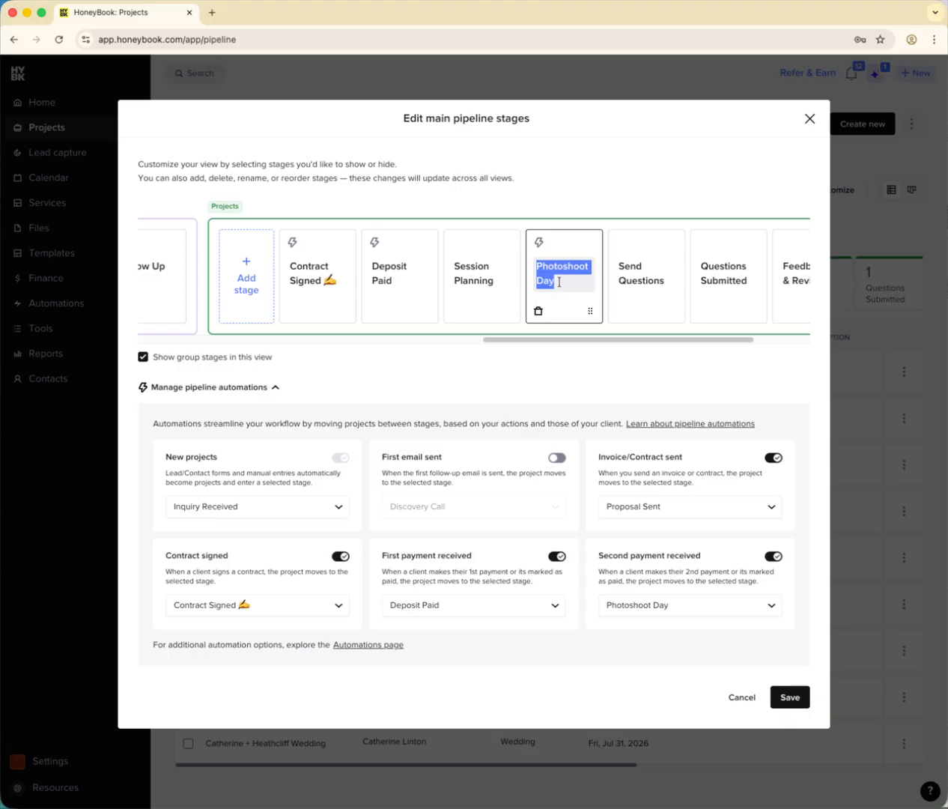
text(Planning)
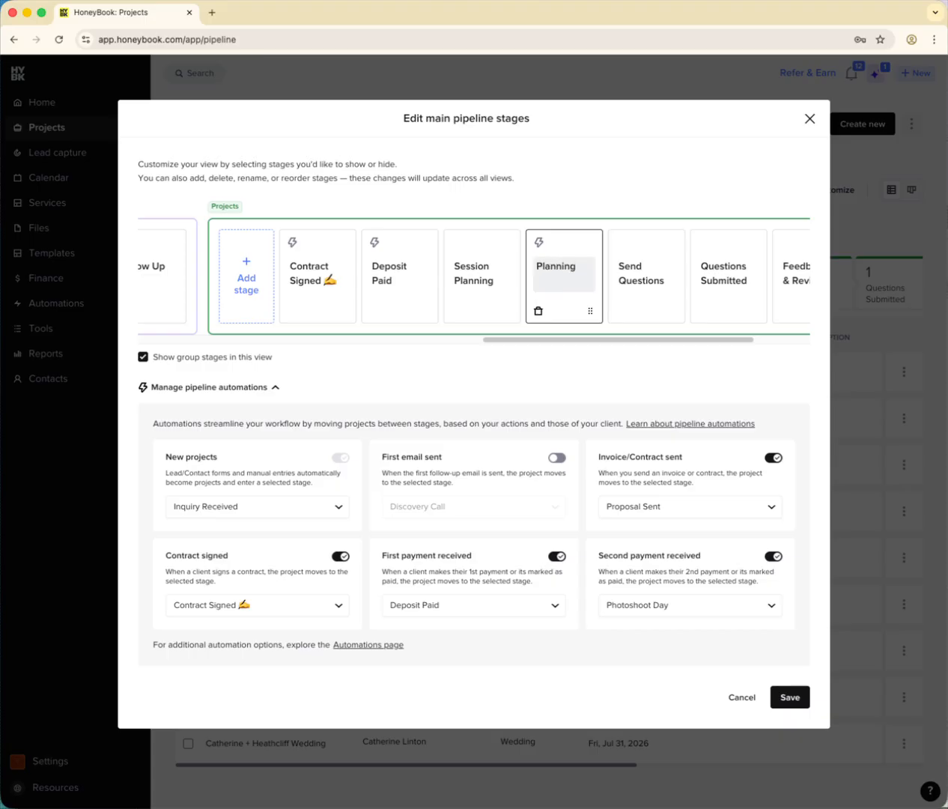
click(574, 192)
click(775, 557)
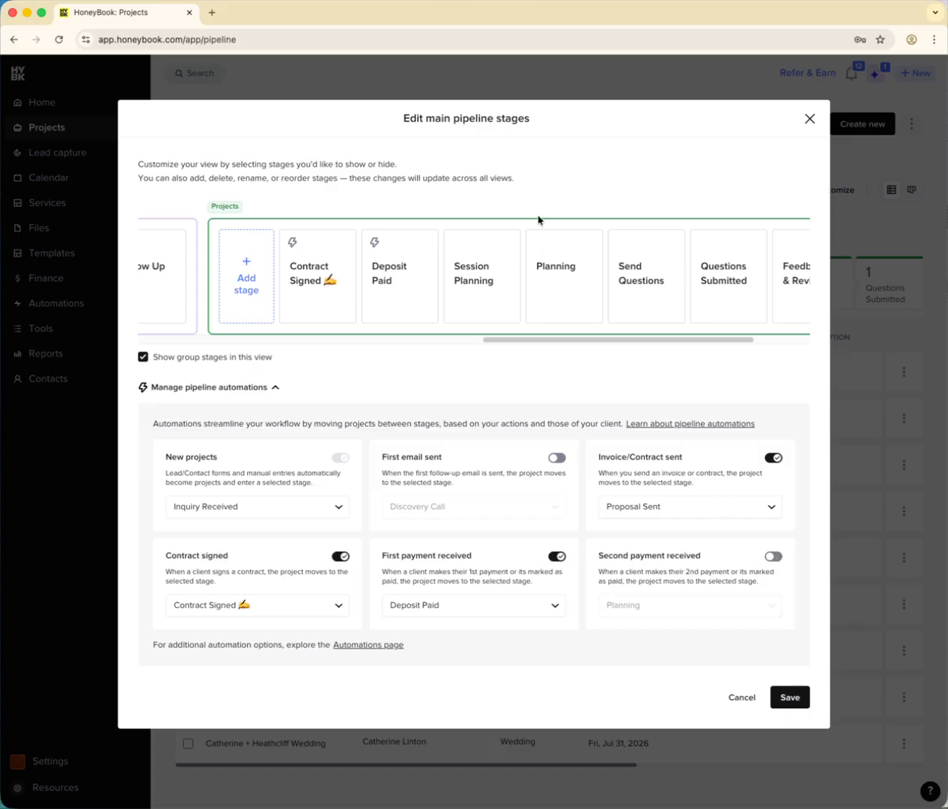
- Move the Send Questions and Questions Submitted stages between Deposit Paid and Session Planning, keeping Send Questions first
drag(666, 310, 496, 293)
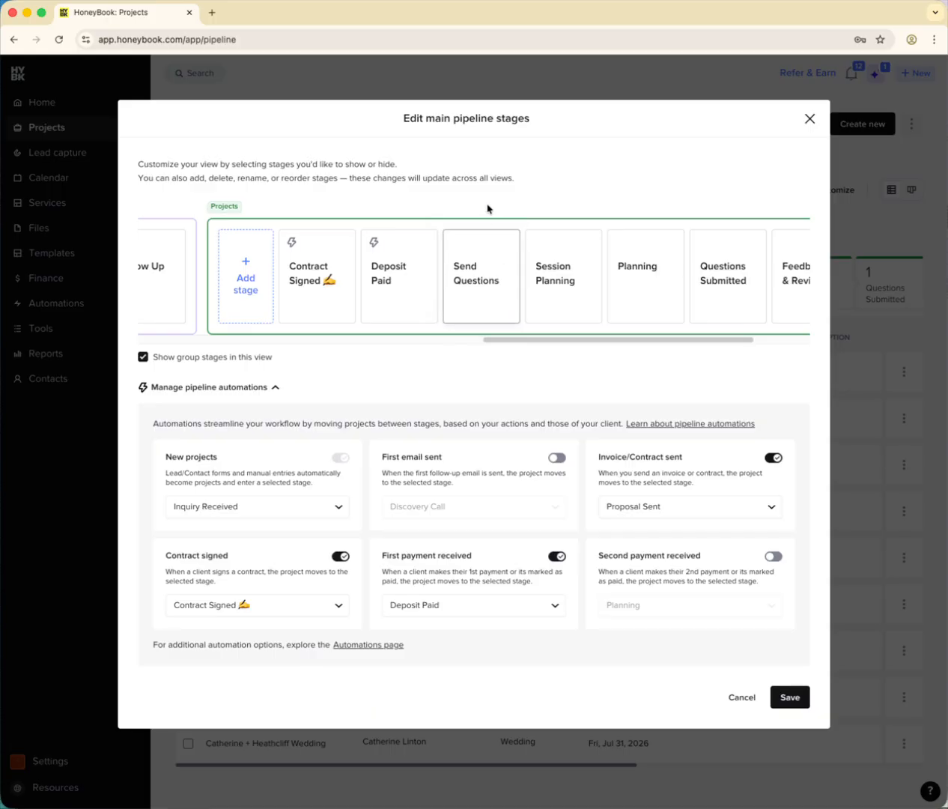
drag(752, 313, 562, 288)
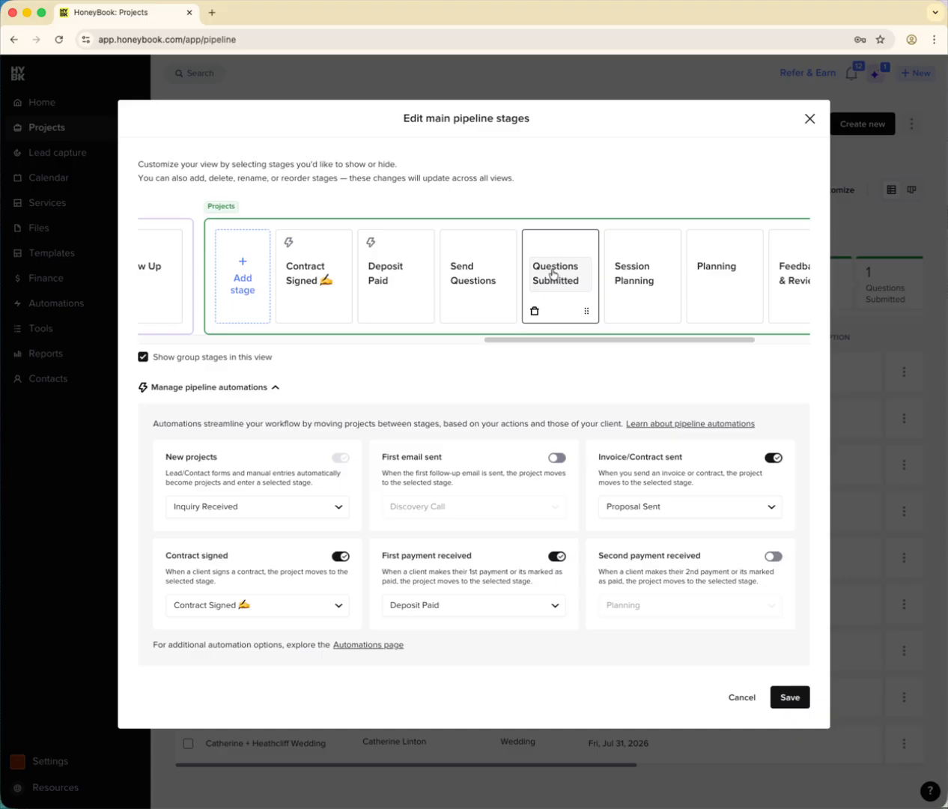
drag(554, 340, 651, 348)
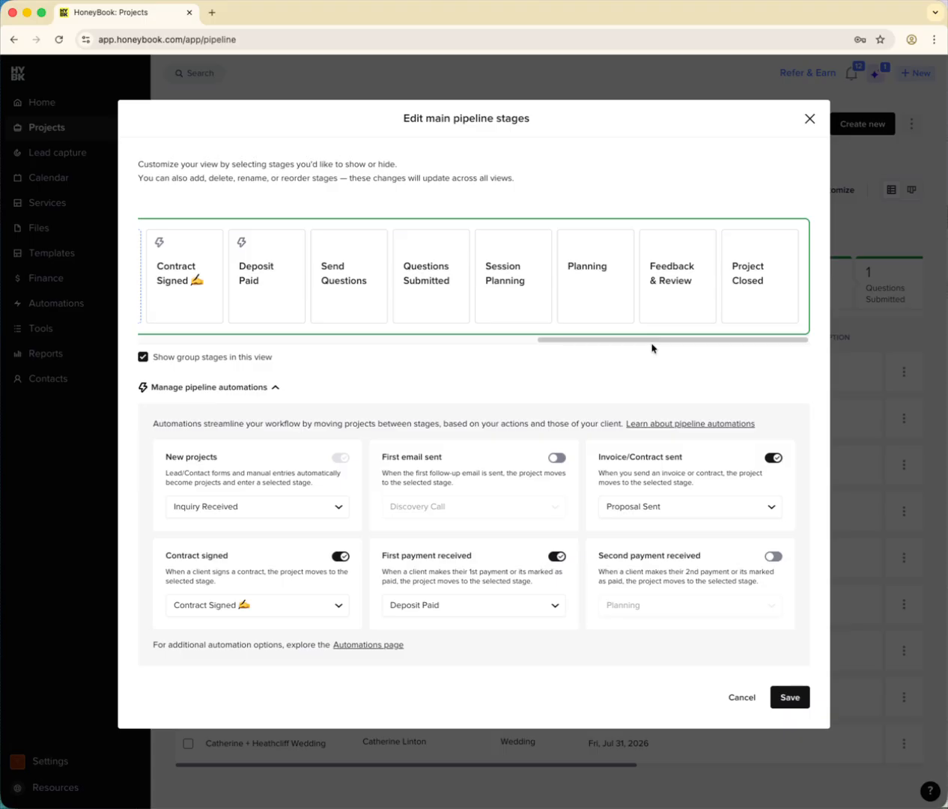
double_click(633, 346)
click(627, 143)
- Add a Projects stage named 📸 Timeline and place it between Session Planning and Planning
drag(607, 343, 582, 351)
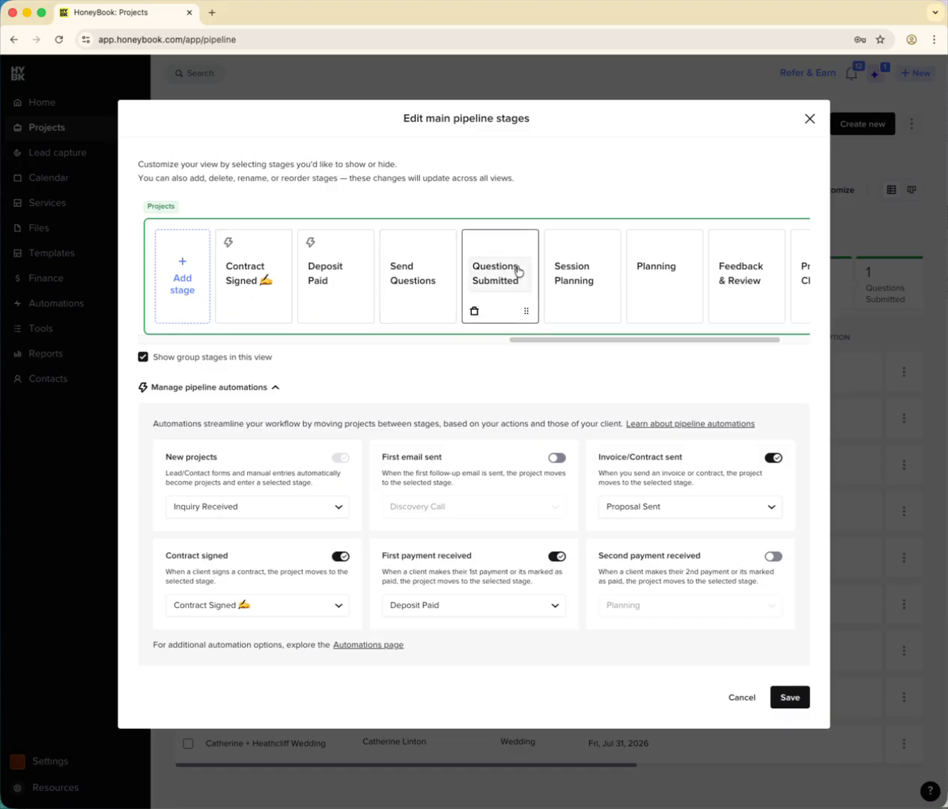
click(163, 289)
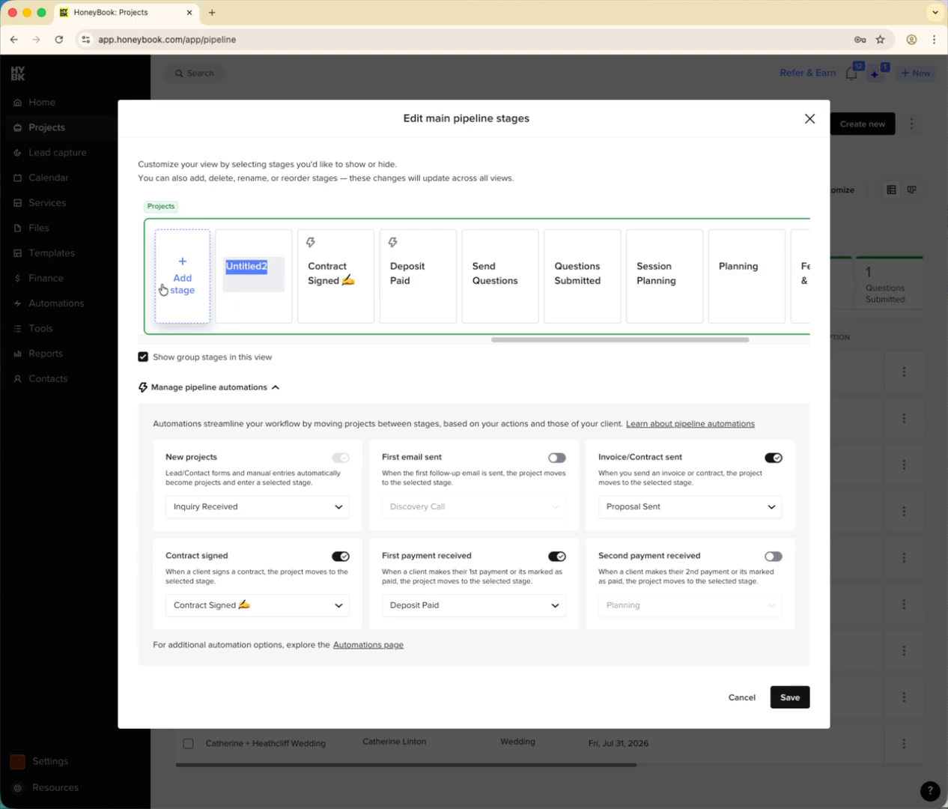
key(ctrl+super+space)
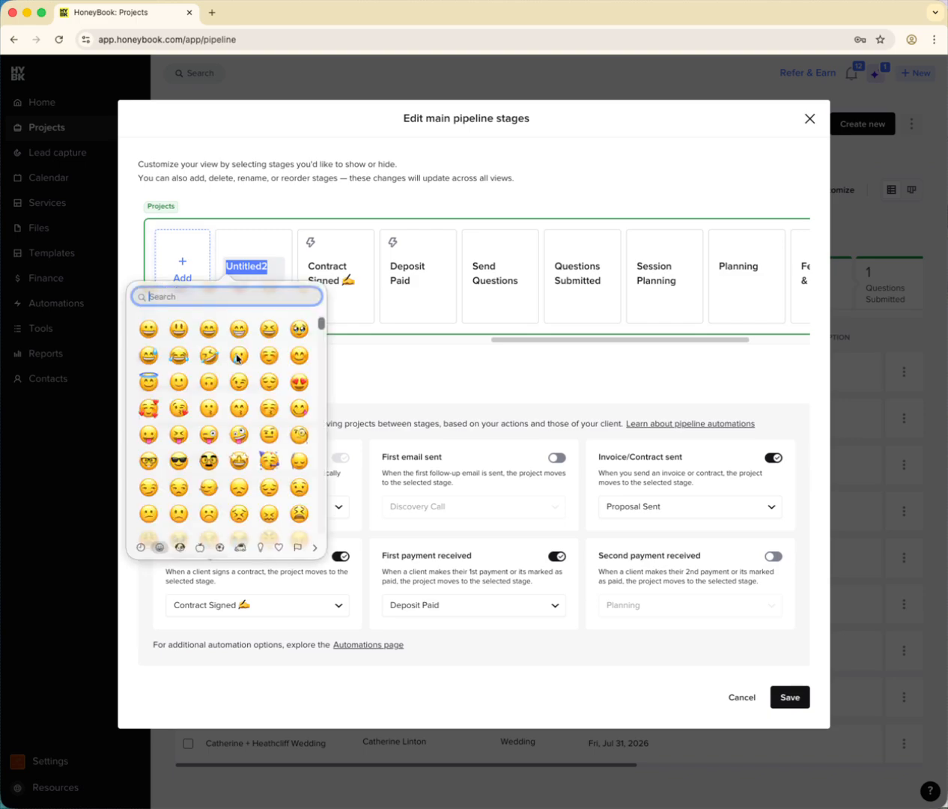
text(camera)
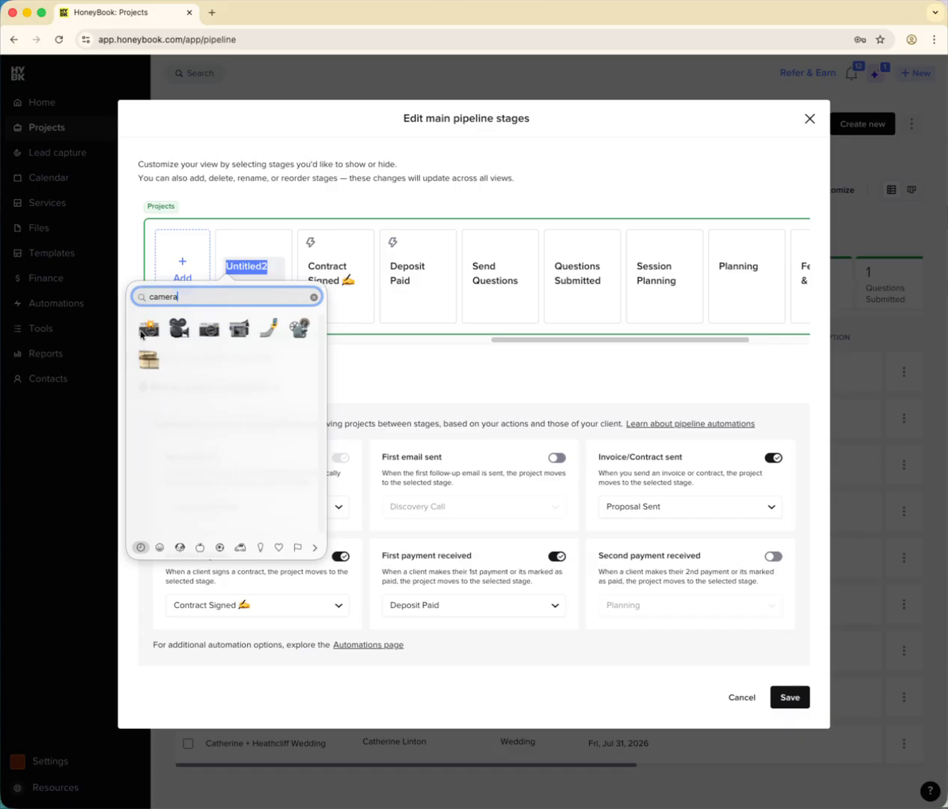
click(140, 333)
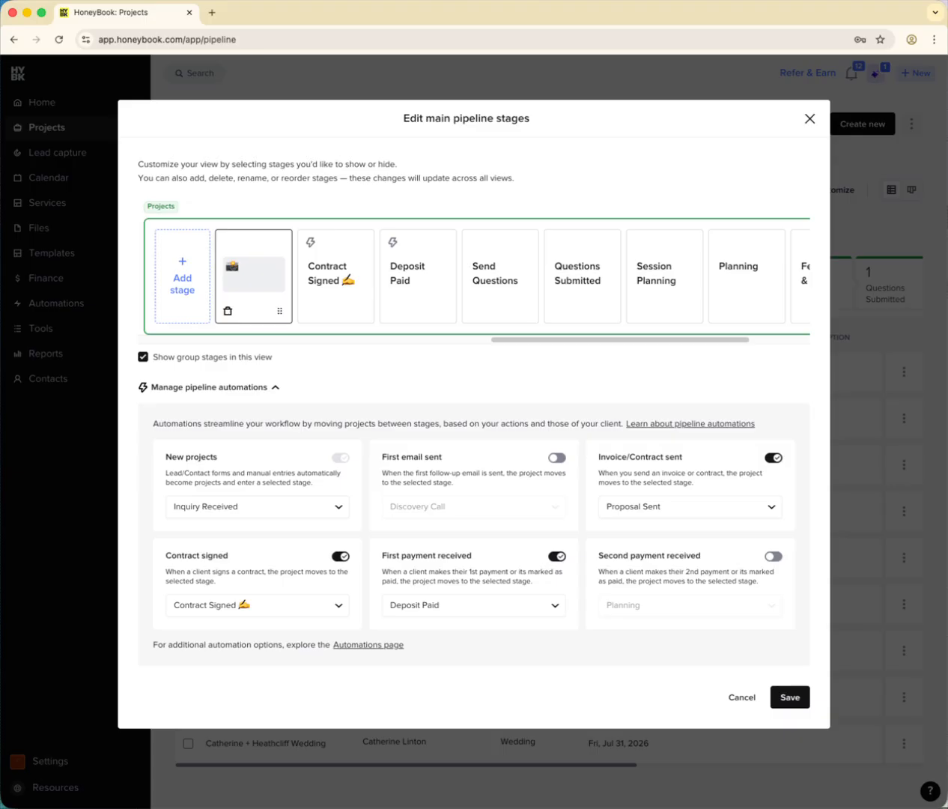
text(meline)
drag(280, 310, 642, 308)
- Add a Projects stage named 🎥 Timeline and place it between 📸 Timeline and Planning
click(155, 275)
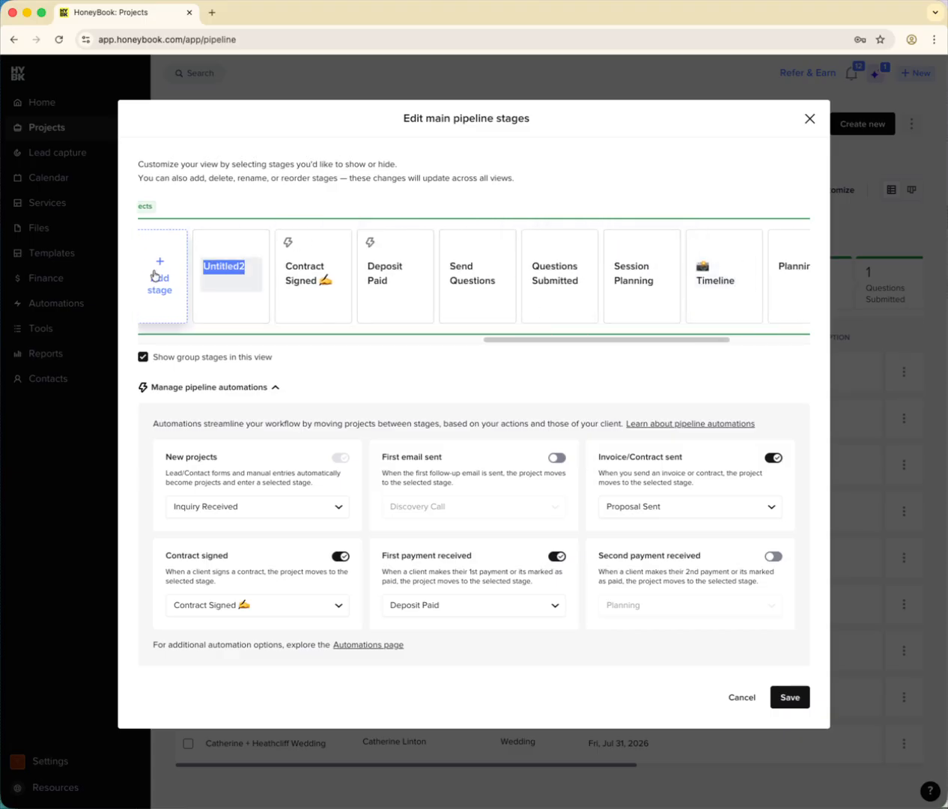
key(ctrl+super+space)
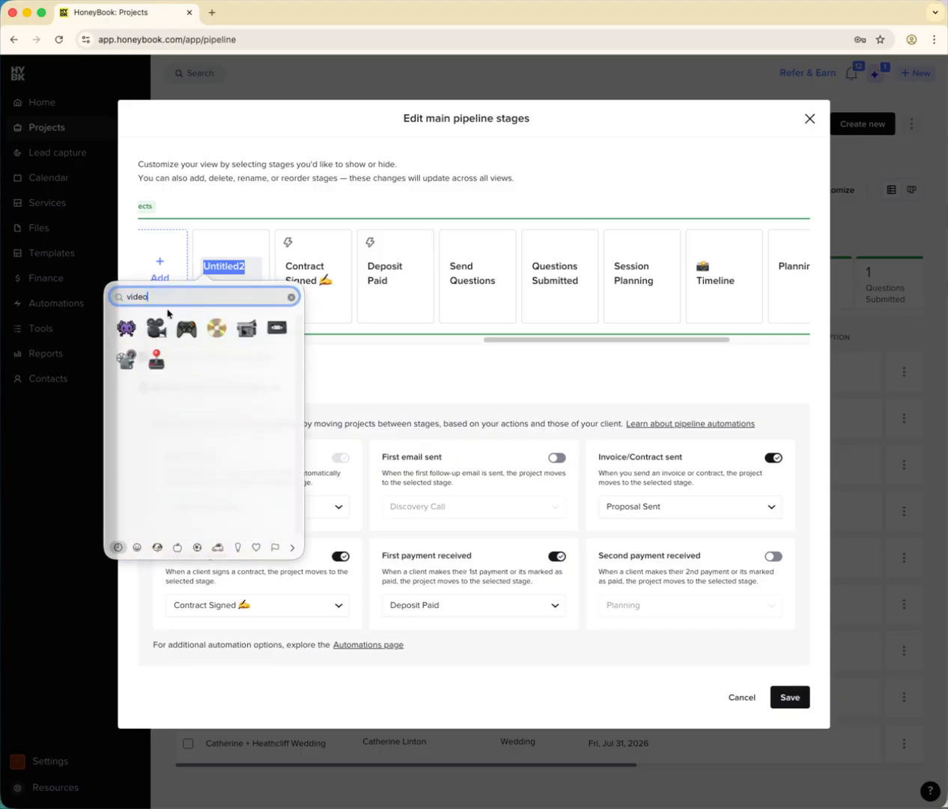
click(159, 325)
text(Timeline)
drag(264, 320, 703, 332)
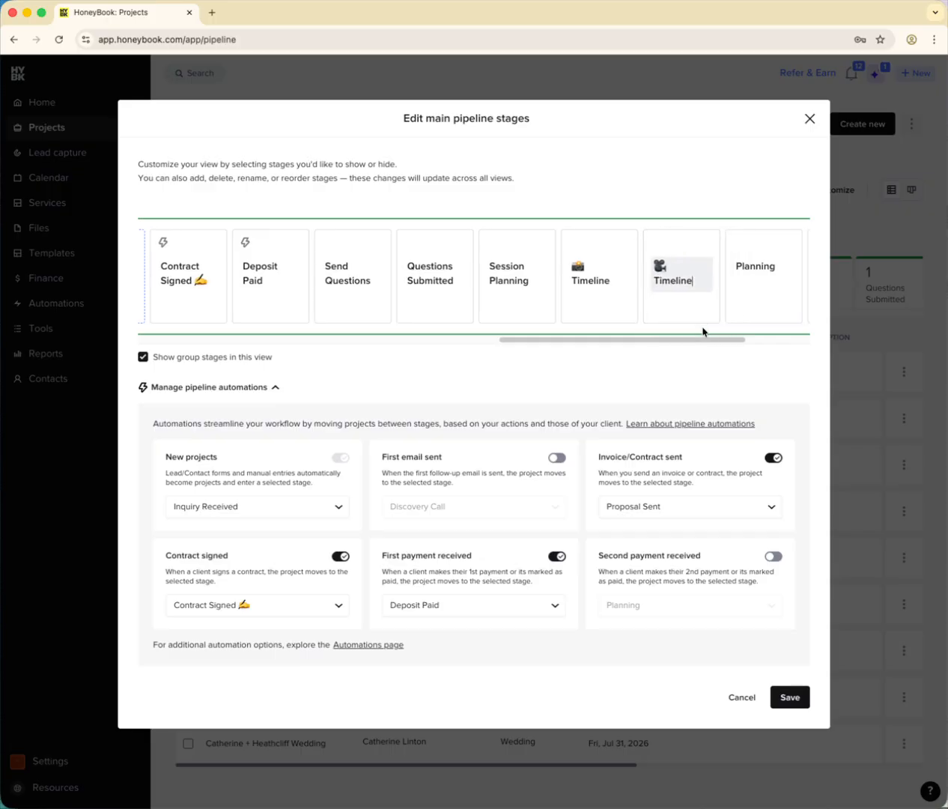
- Save the main pipeline stage changes and dismiss the notification
click(797, 703)
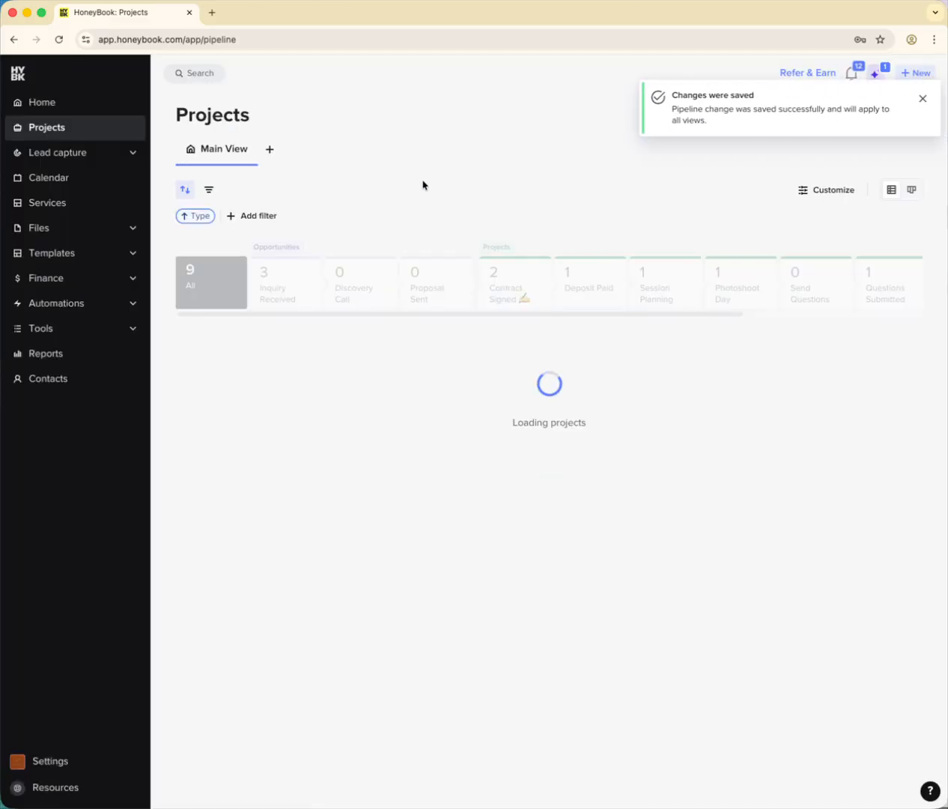
click(917, 98)
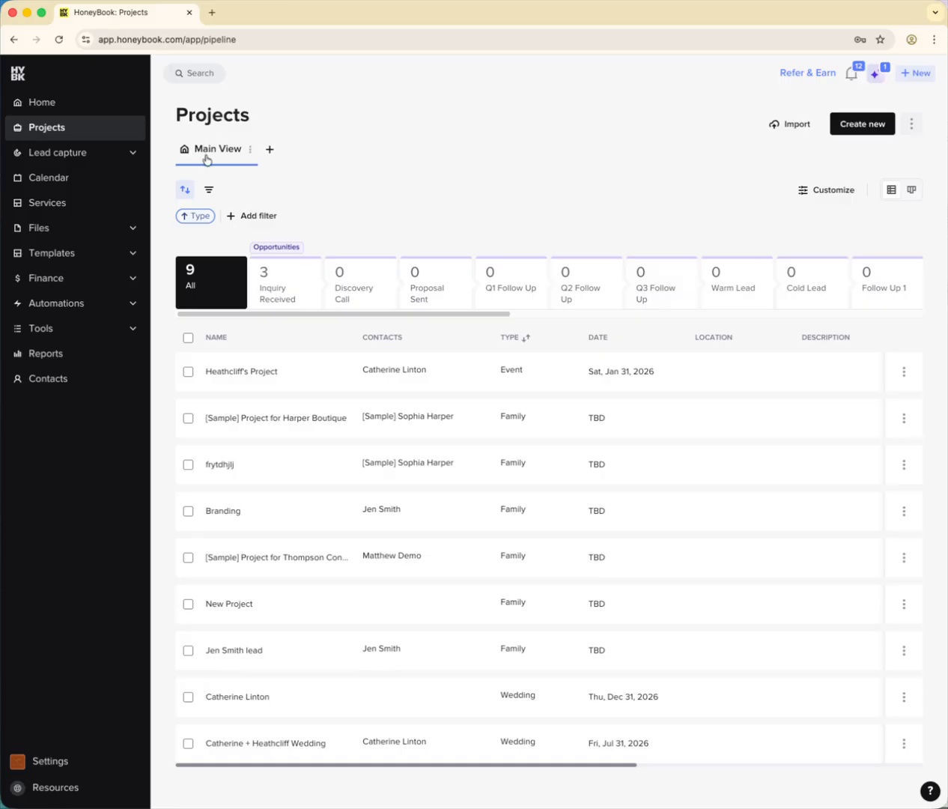
drag(275, 319, 235, 319)
- Add a custom project view and rename it Lead Pipeline
click(270, 149)
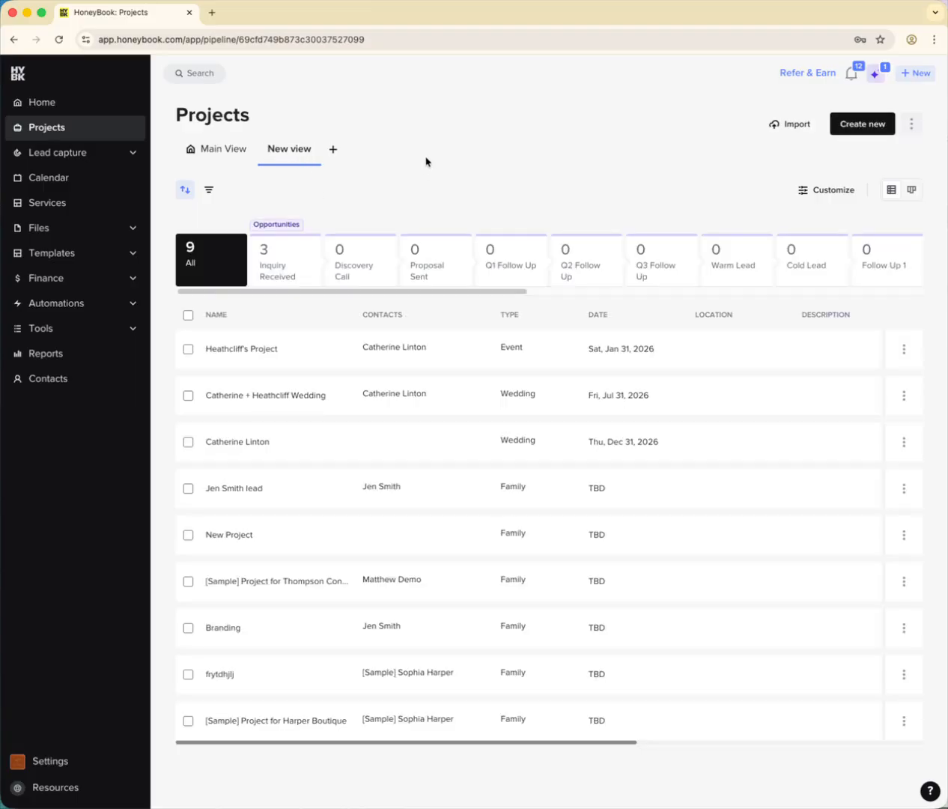
click(314, 151)
click(331, 178)
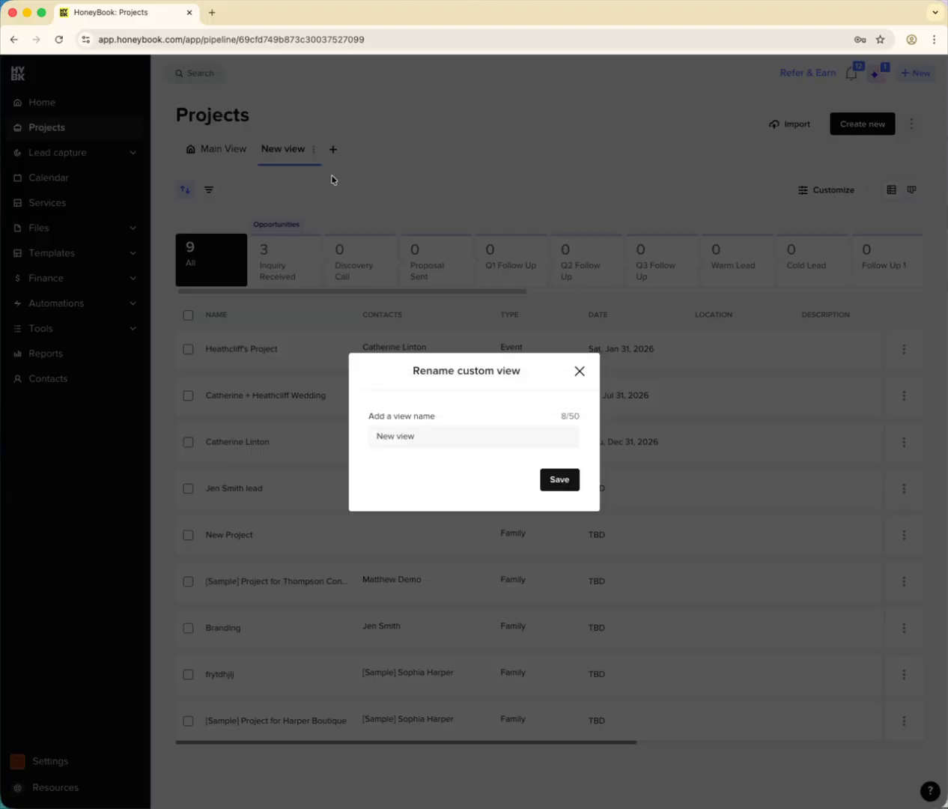
double_click(438, 440)
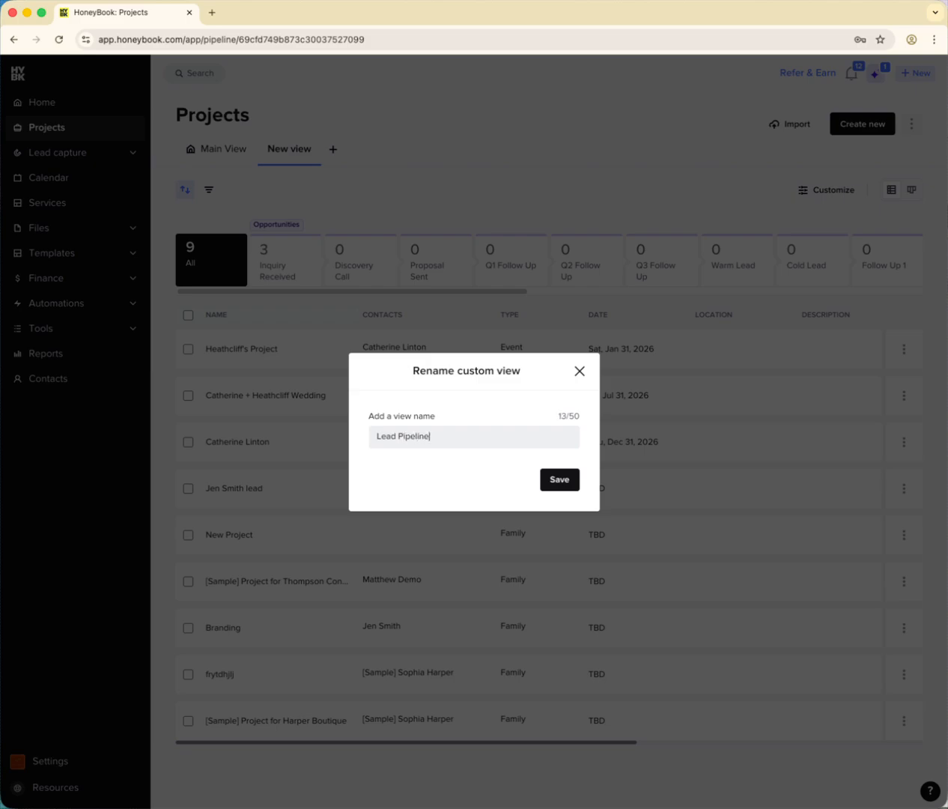
click(562, 481)
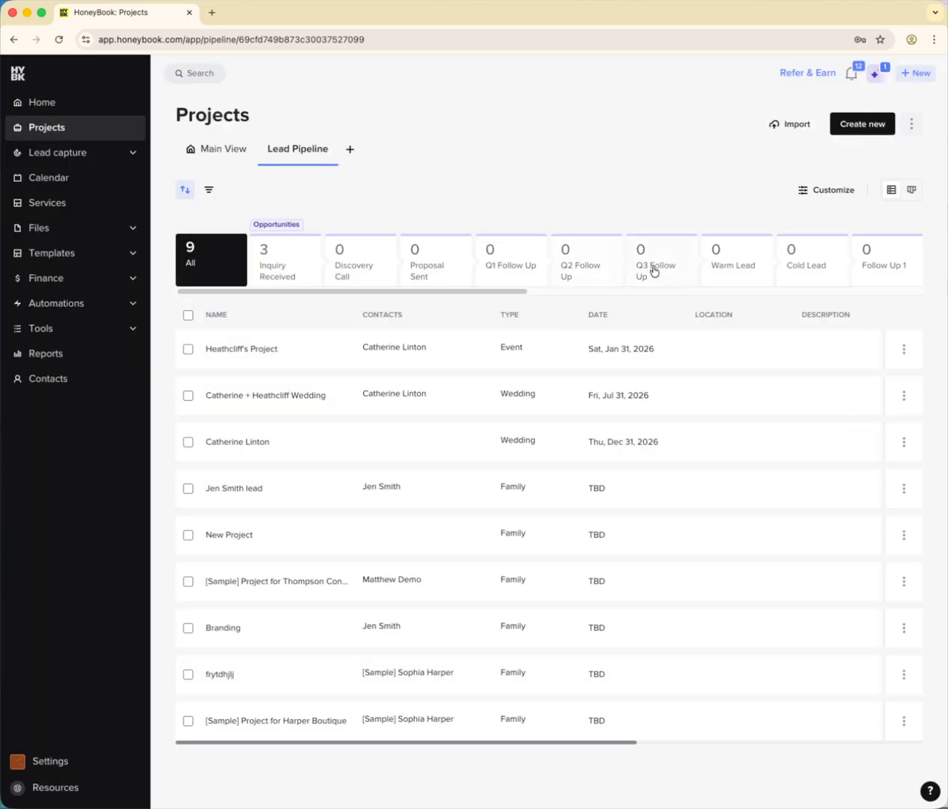
- Edit the Lead Pipeline view's stages and hide the Opportunities stages Follow Up 1 and Untitled1
drag(495, 292, 280, 218)
click(819, 190)
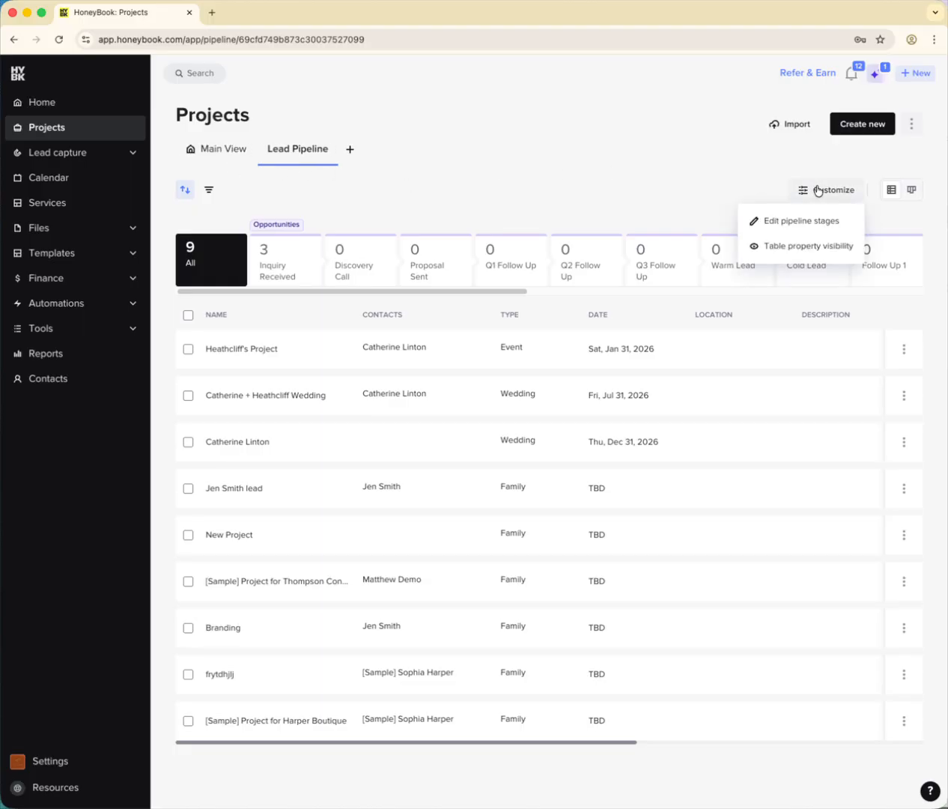
click(803, 223)
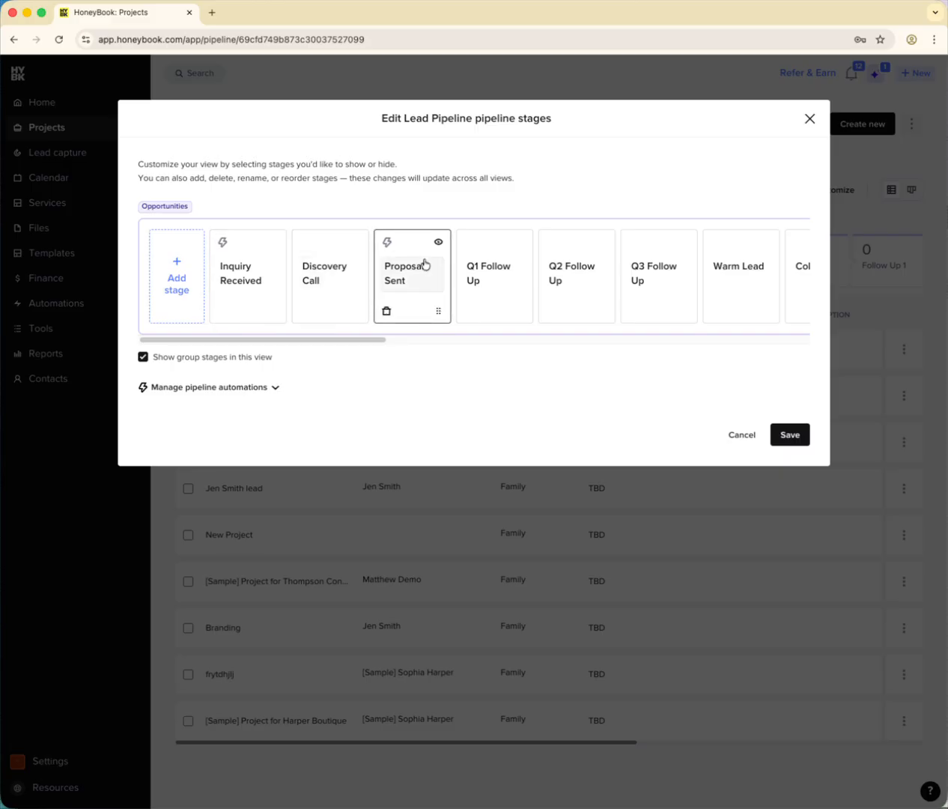
drag(341, 345, 417, 343)
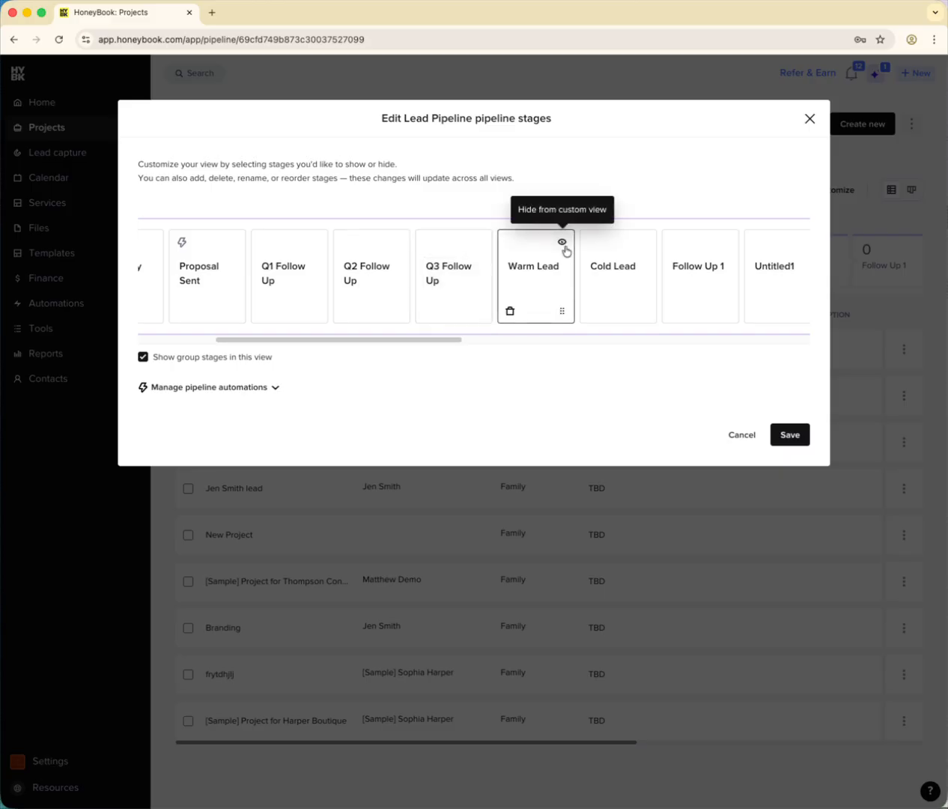
drag(449, 350, 538, 347)
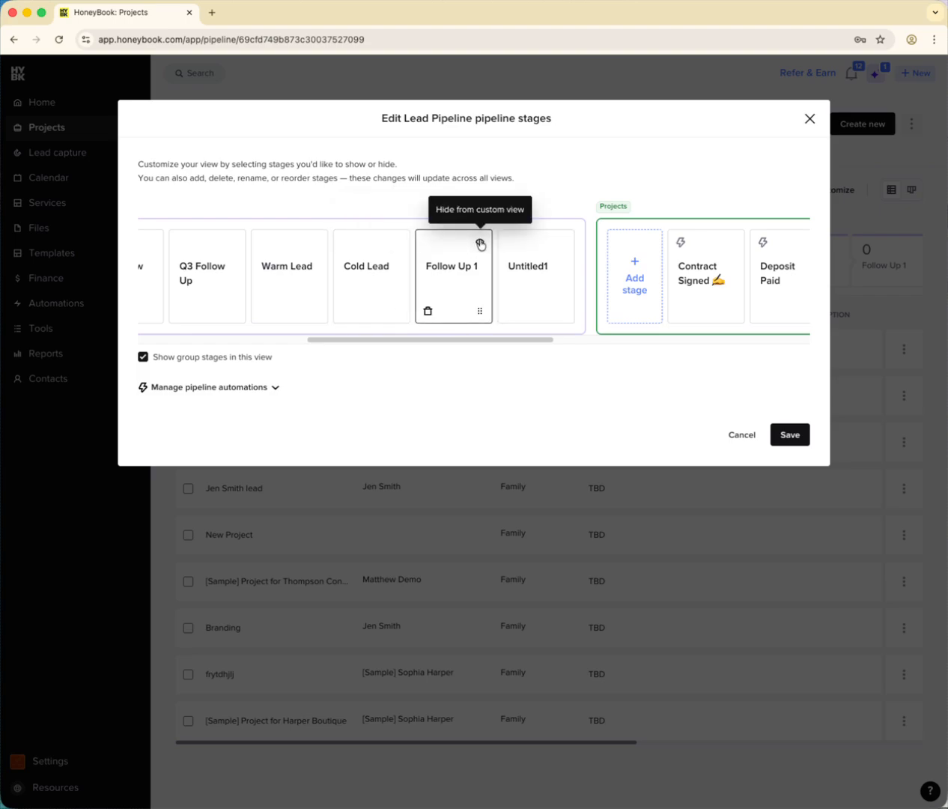
click(481, 243)
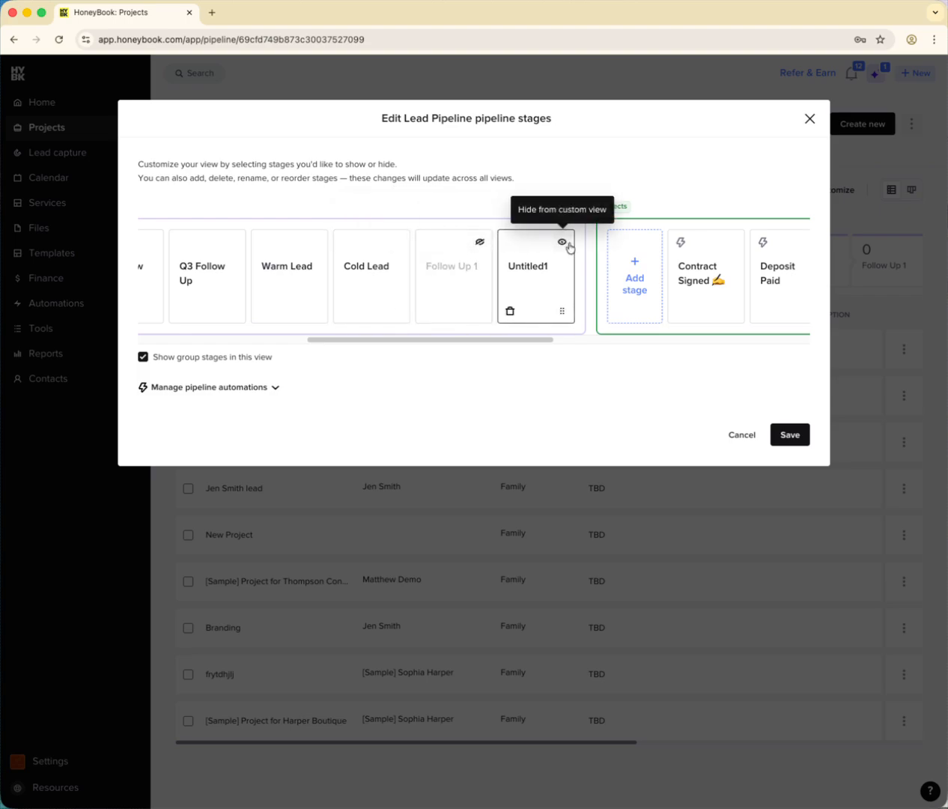
click(563, 244)
- Hide the Projects stages Contract Signed, Deposit Paid, Send Questions, Questions Submitted, Session Planning and 📸 Timeline from the Lead Pipeline view
drag(474, 341, 626, 334)
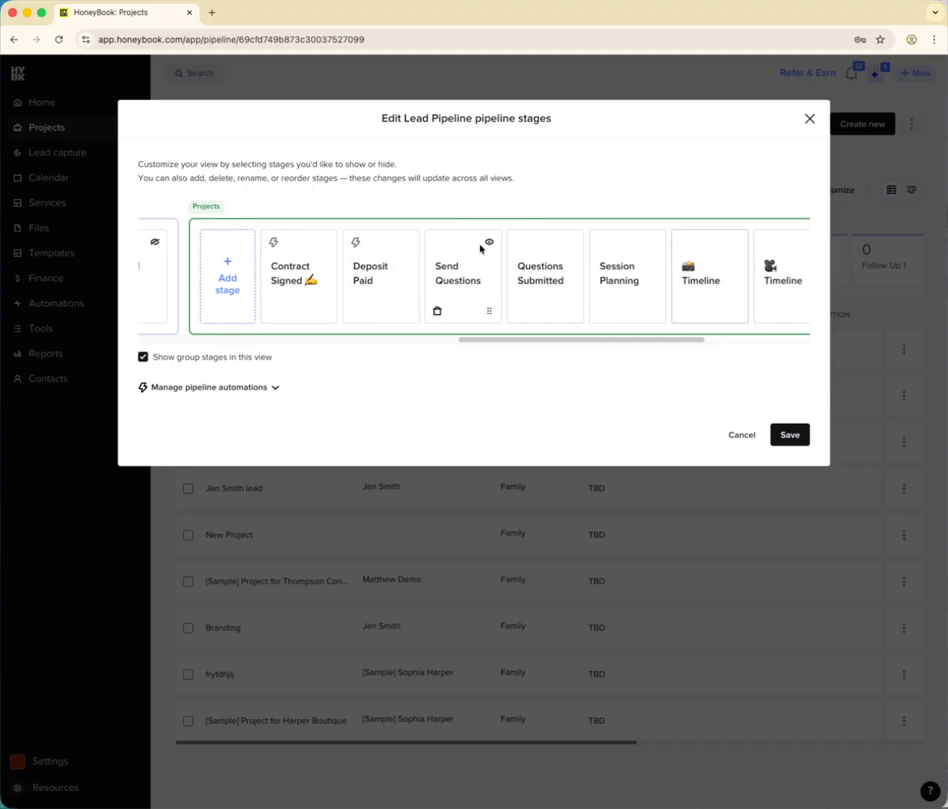
click(324, 242)
click(406, 241)
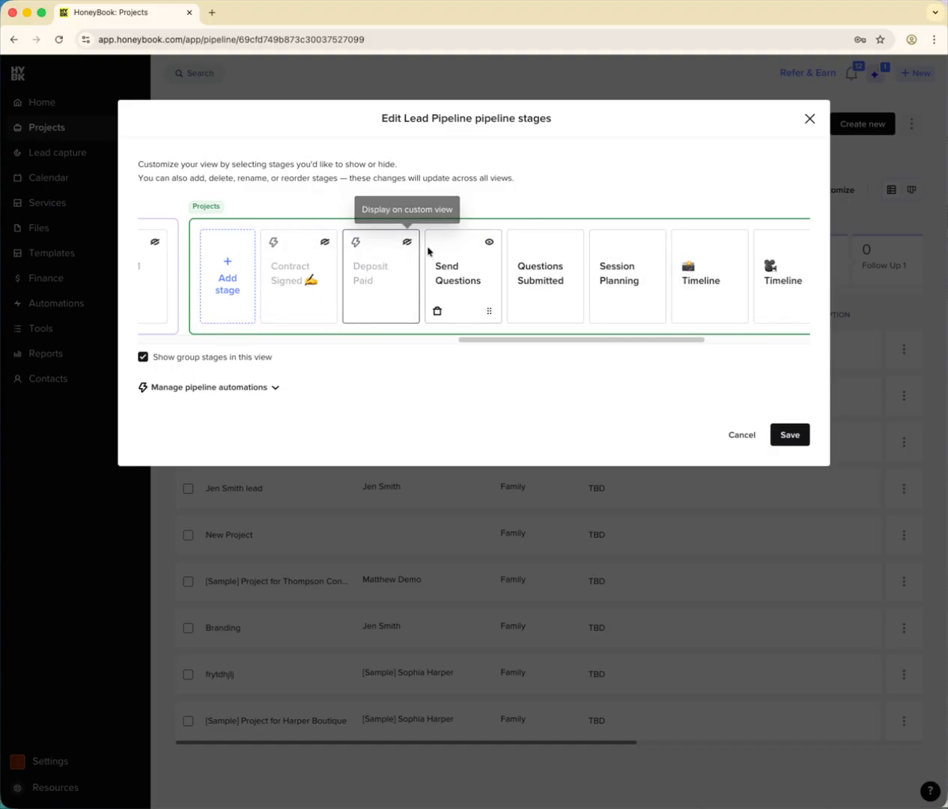
click(489, 242)
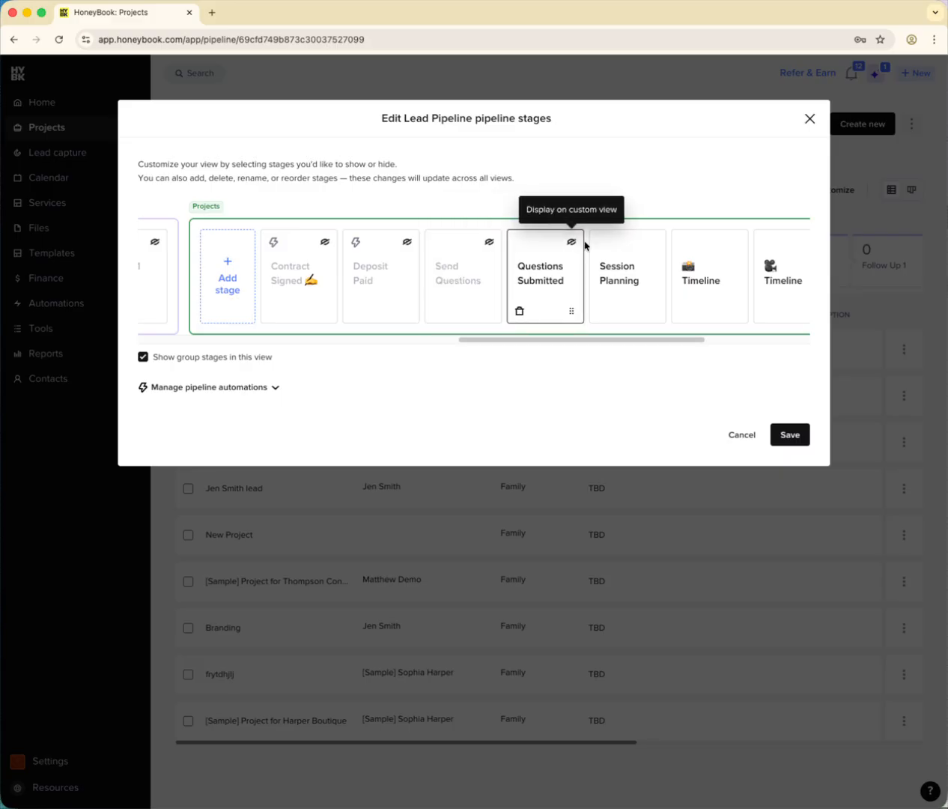
click(572, 241)
click(654, 242)
click(736, 242)
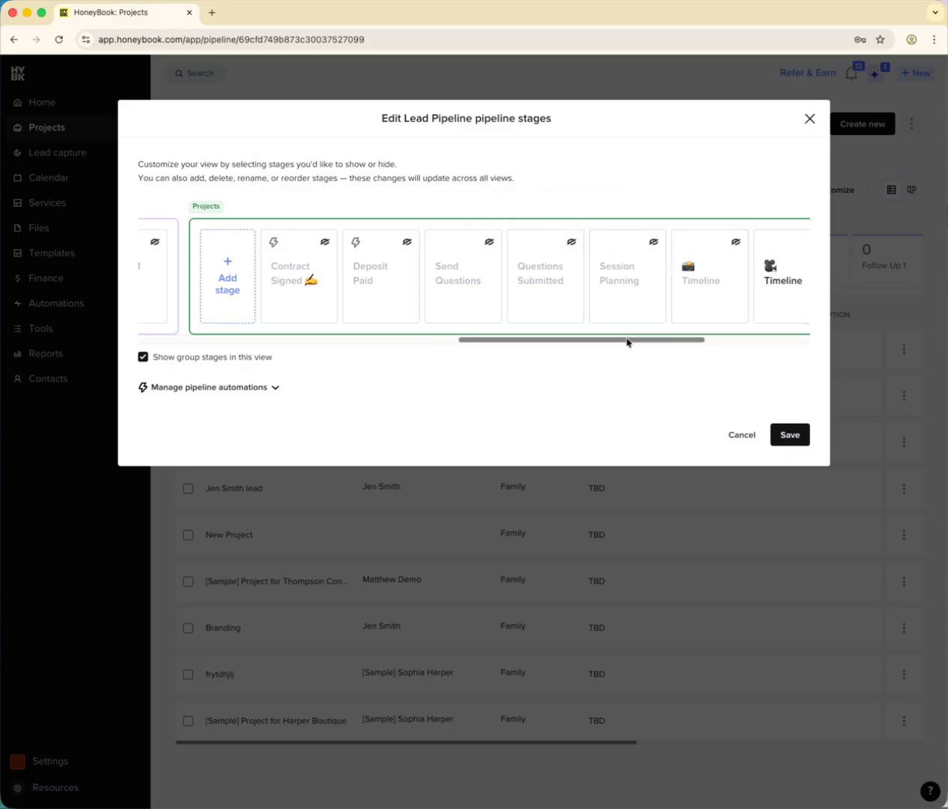
- Hide the stages 🎥 Timeline, Planning, Feedback & Review and Project Closed from the Lead Pipeline view and save the changes
drag(626, 343, 756, 345)
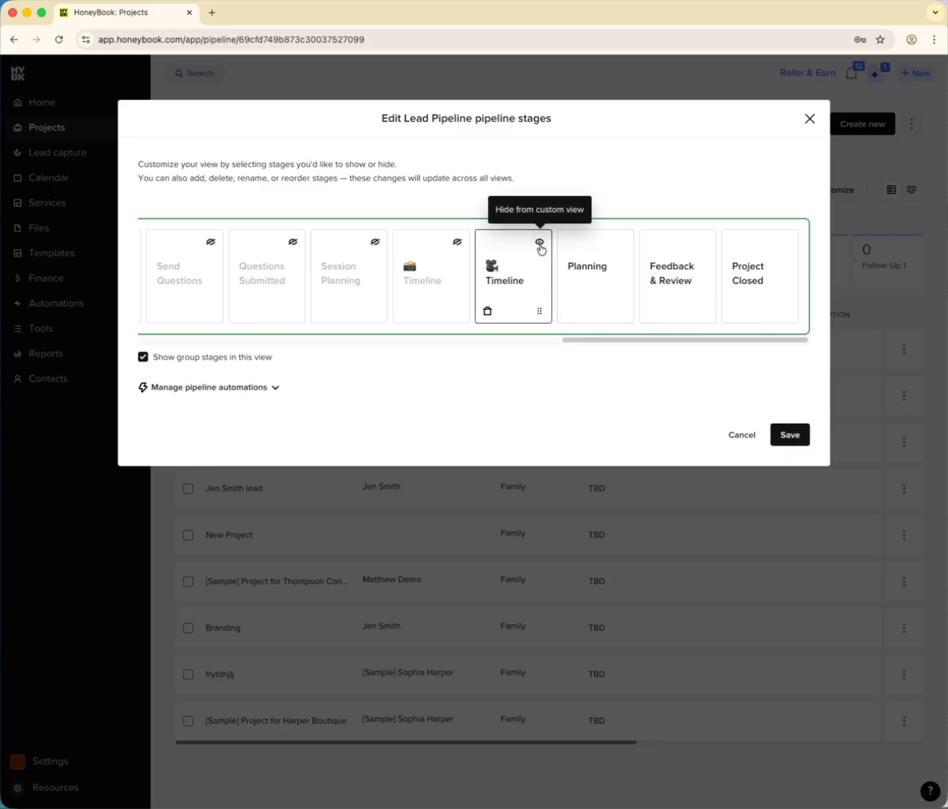
click(540, 243)
click(621, 243)
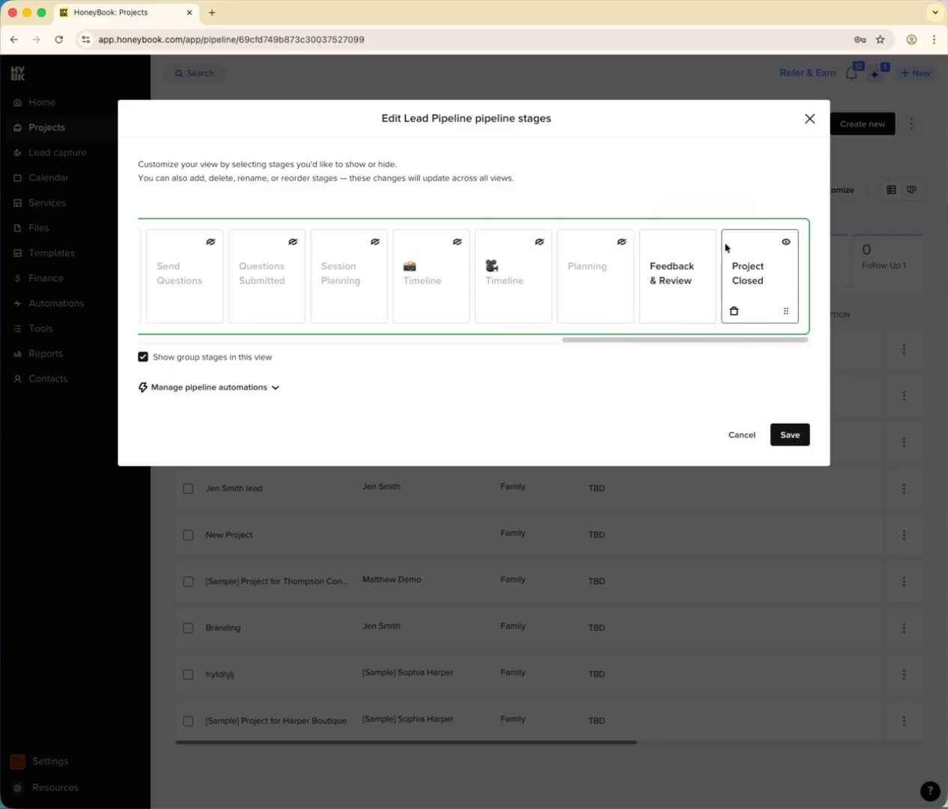
click(705, 243)
click(786, 242)
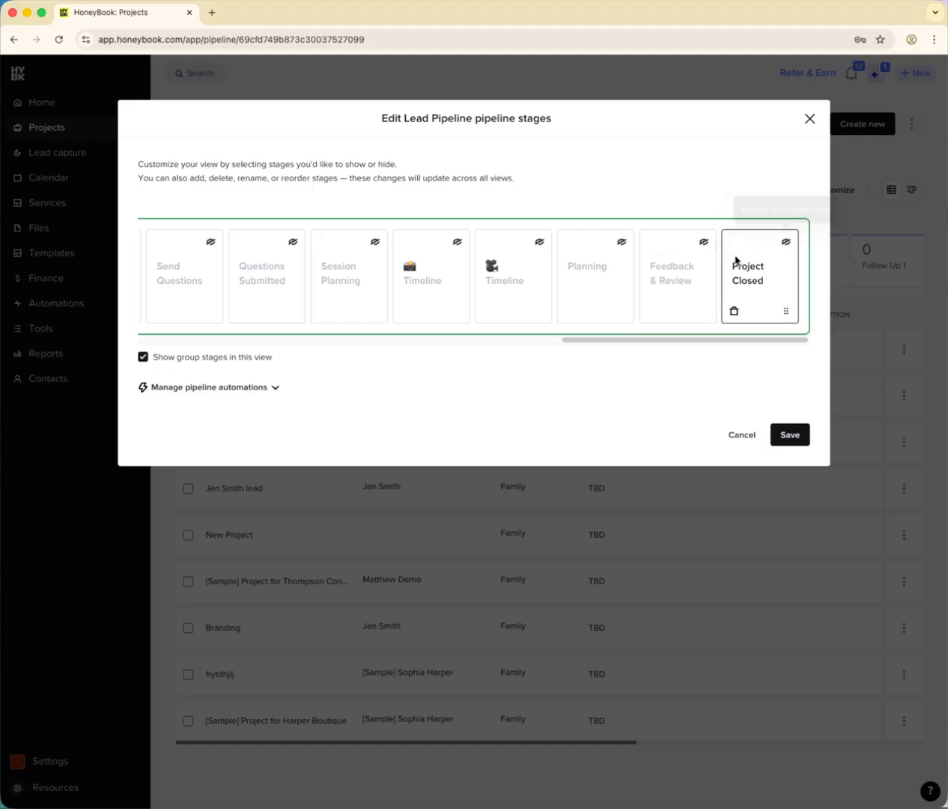
click(793, 438)
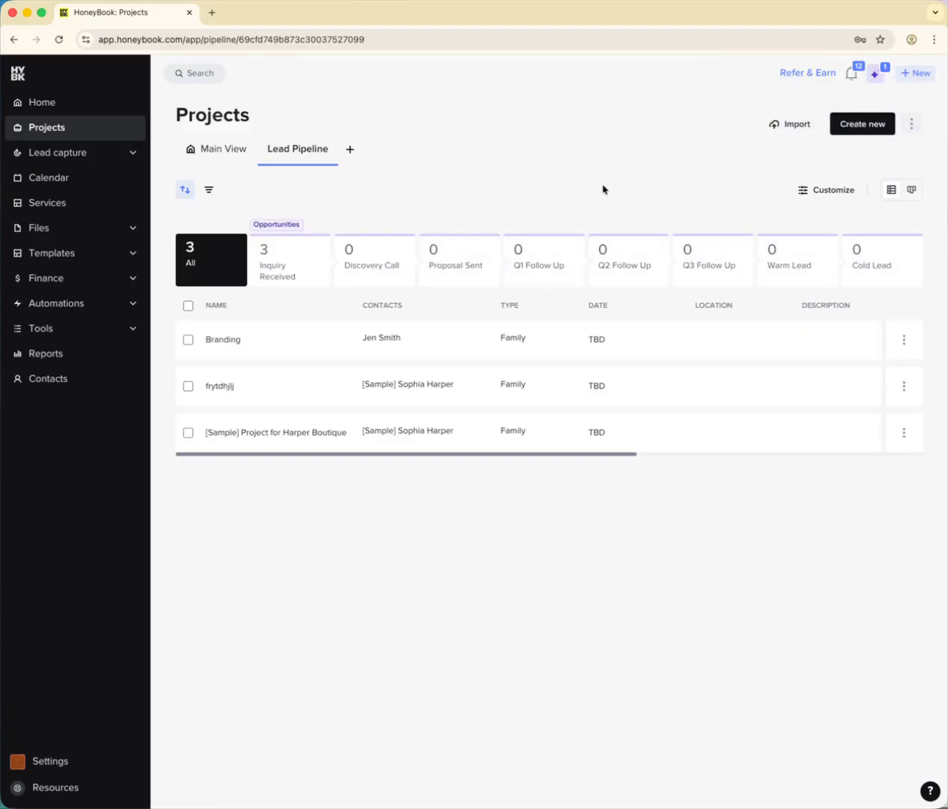
- Add another custom project view and rename it Service 1
click(346, 152)
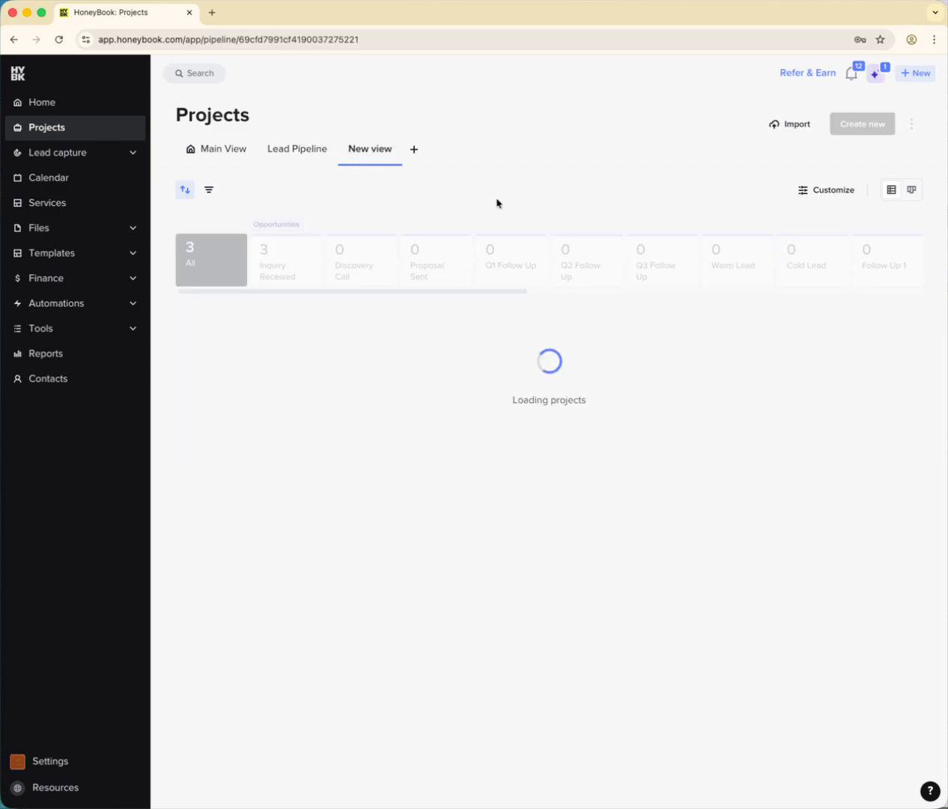
click(394, 150)
click(408, 175)
click(450, 443)
key(super+a)
text(S)
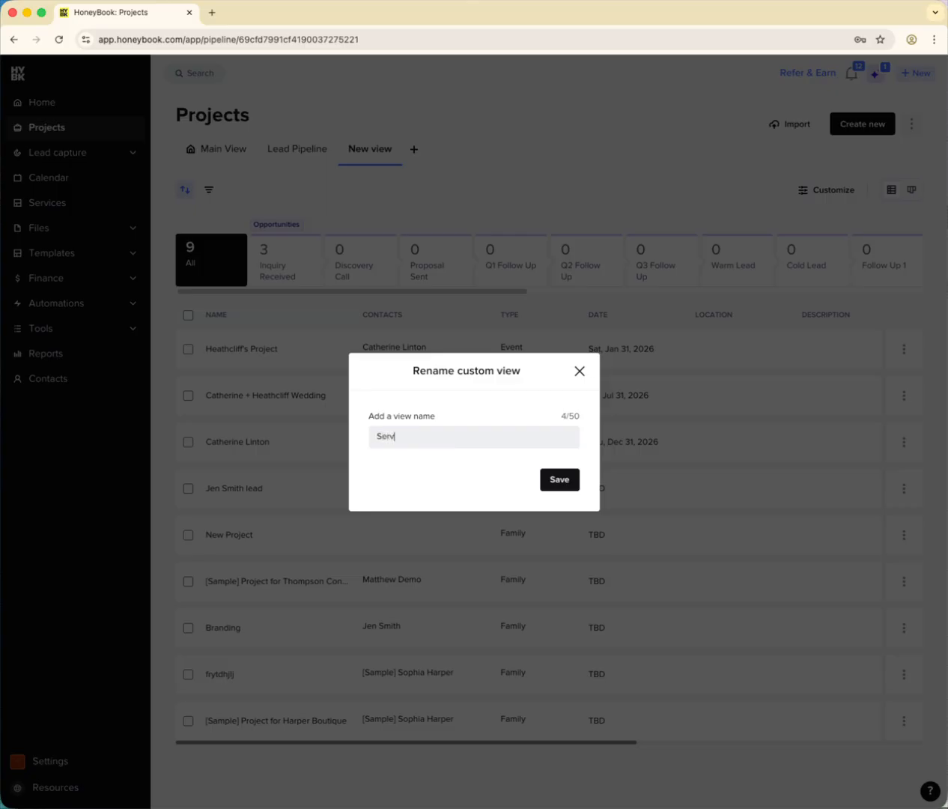
text(ervice 1)
click(559, 479)
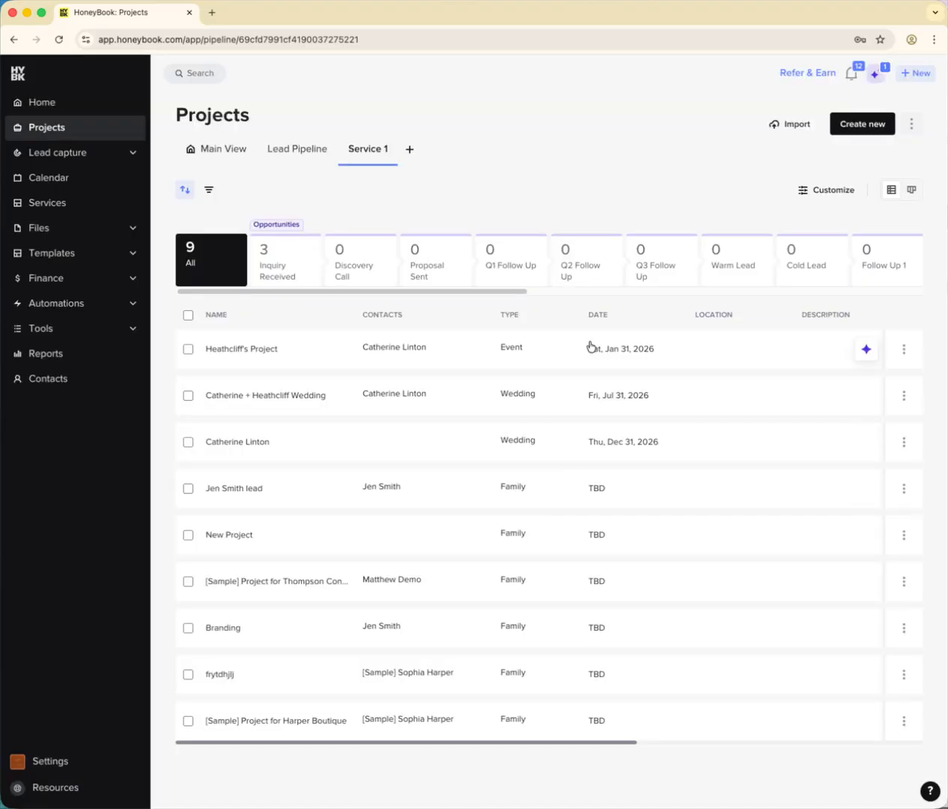
- Edit the Service 1 view's pipeline stages and hide Q1 Follow Up, Q2 Follow Up, Q3 Follow Up, Warm Lead and Cold Lead
click(824, 193)
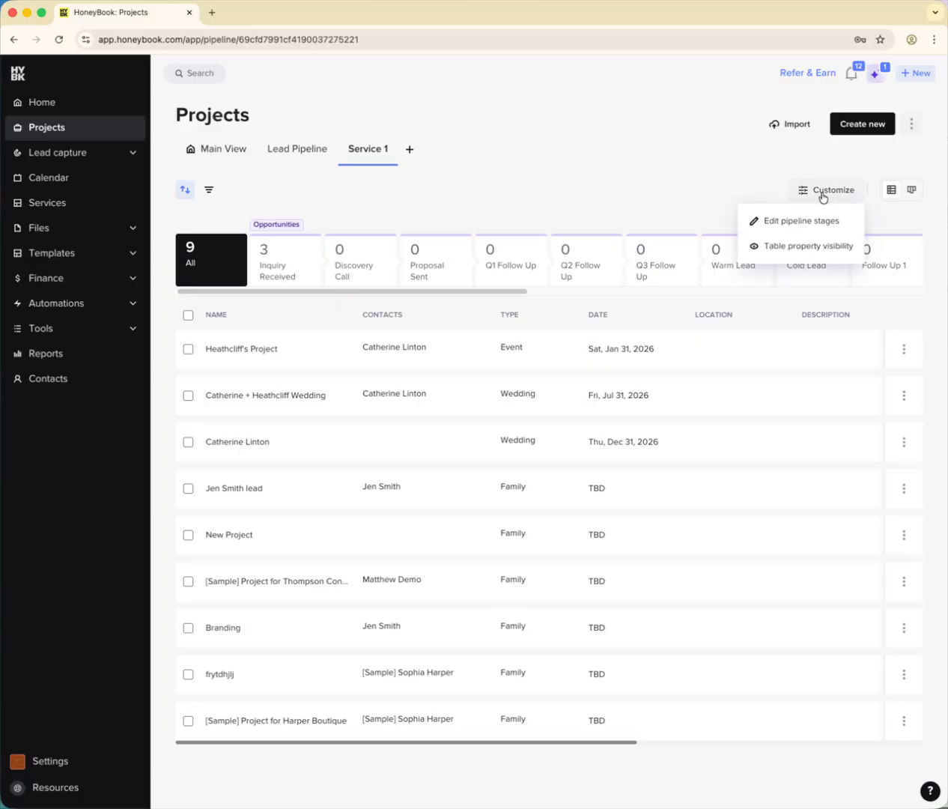
click(820, 226)
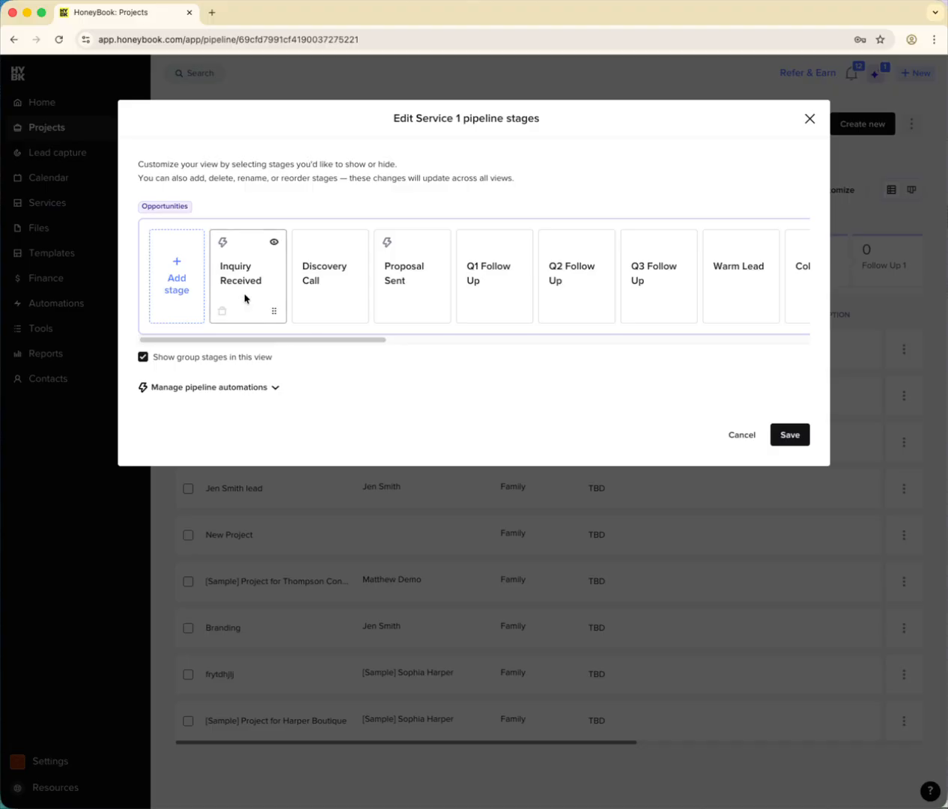
drag(360, 341, 437, 341)
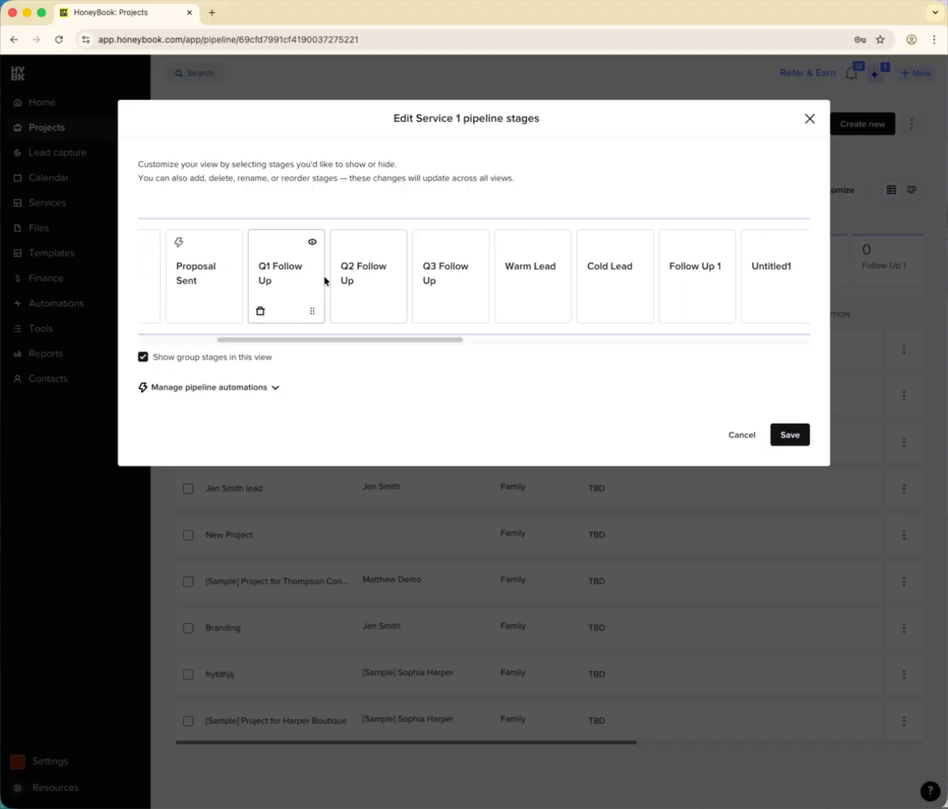
click(312, 242)
click(395, 243)
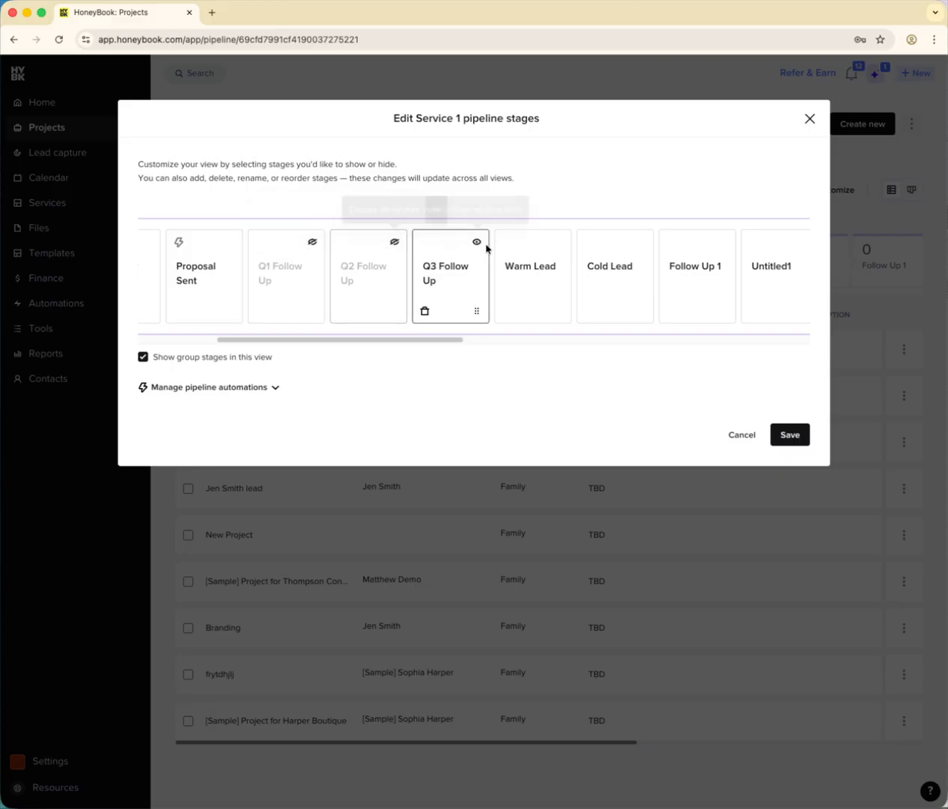
click(476, 242)
click(559, 242)
click(641, 242)
- Rename the Opportunities stage Untitled1 as Follow 2
drag(442, 340, 534, 337)
double_click(403, 268)
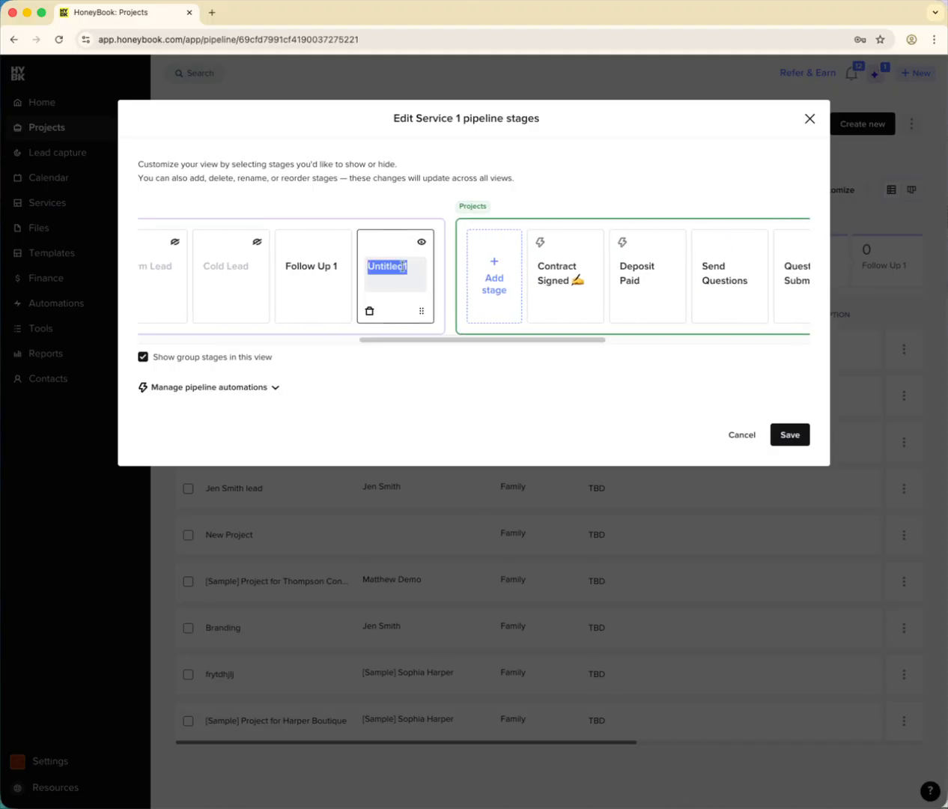
text(Follow 2)
click(577, 140)
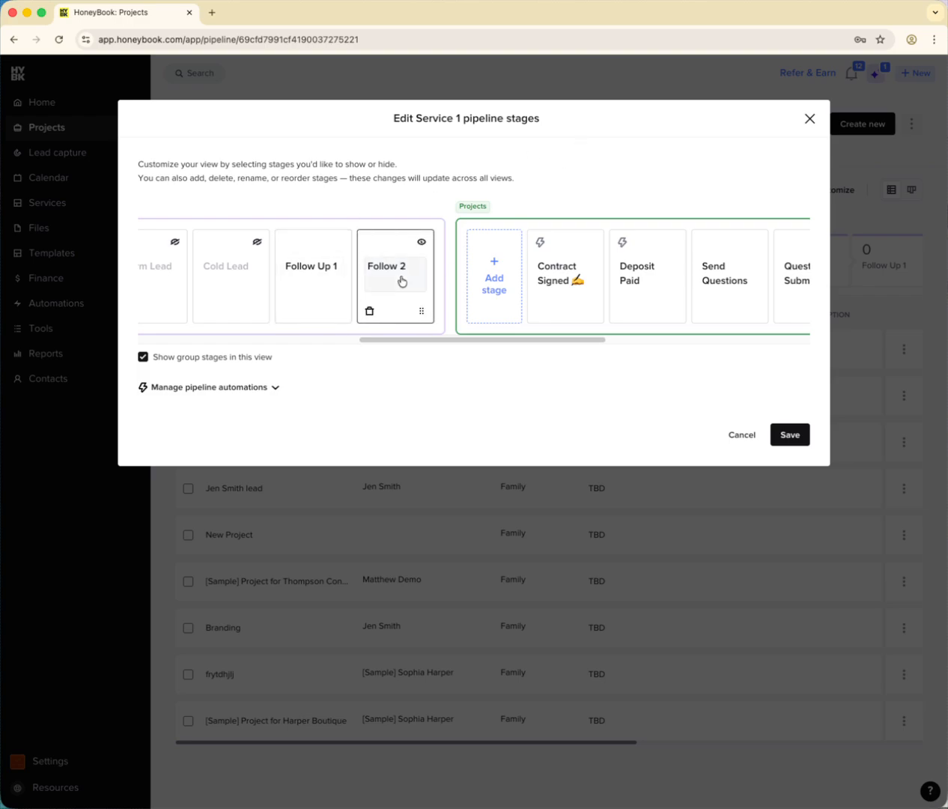
- Hide the Projects stages 🎥 Timeline, Planning and Feedback & Review from the Service 1 view and save the changes
drag(403, 338, 526, 345)
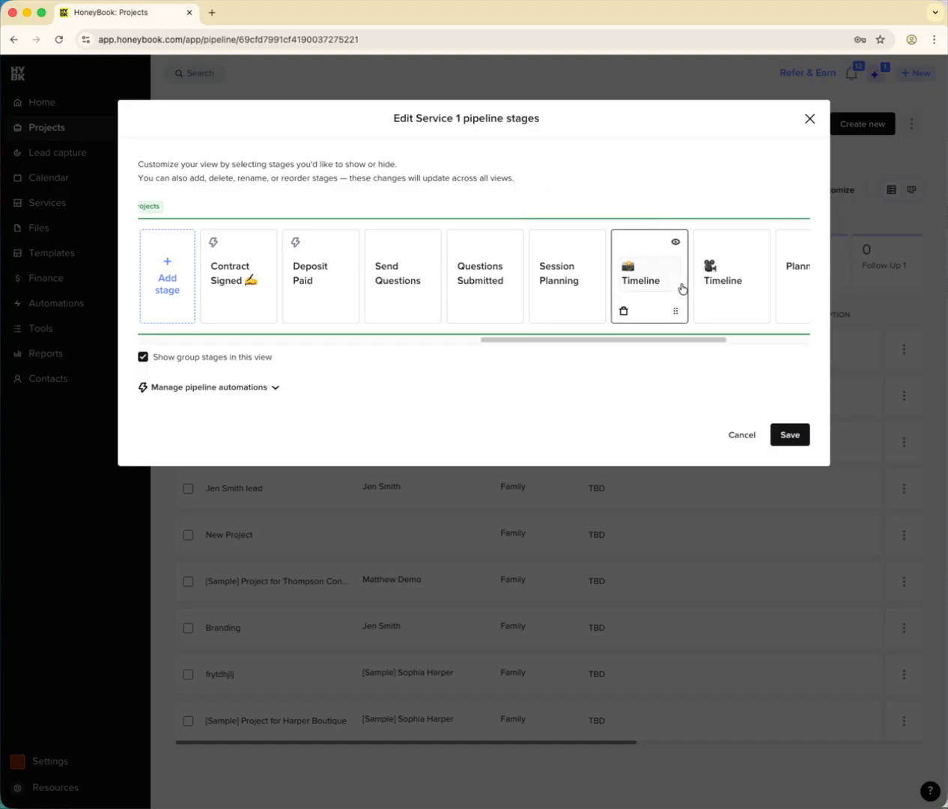
click(758, 241)
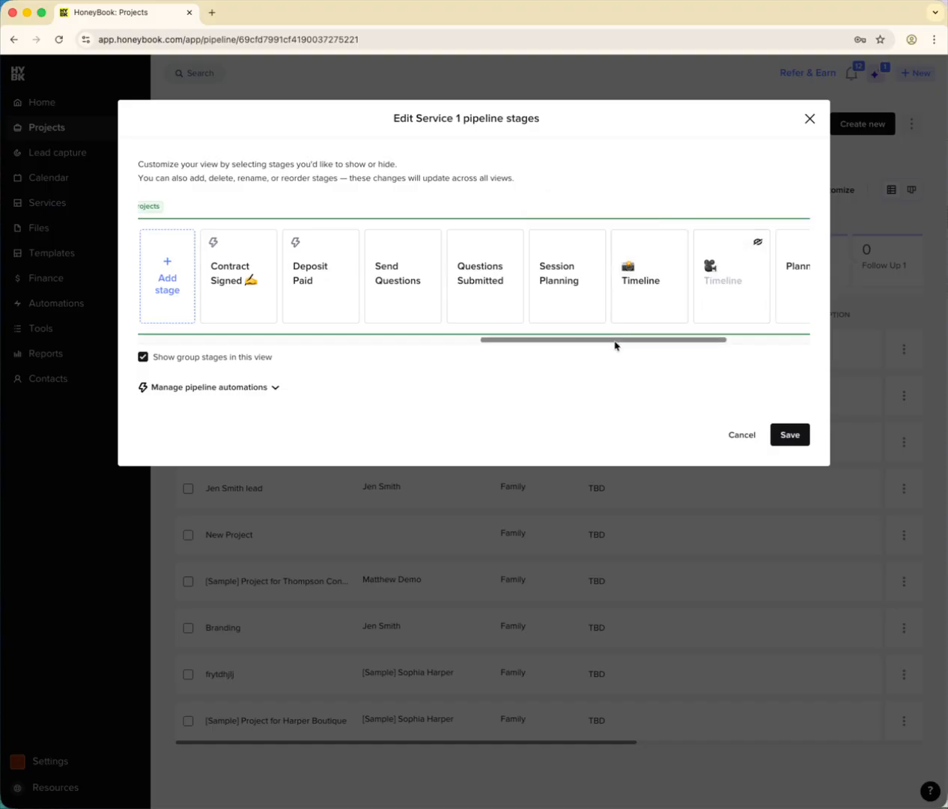
drag(615, 343, 737, 344)
click(622, 241)
click(701, 242)
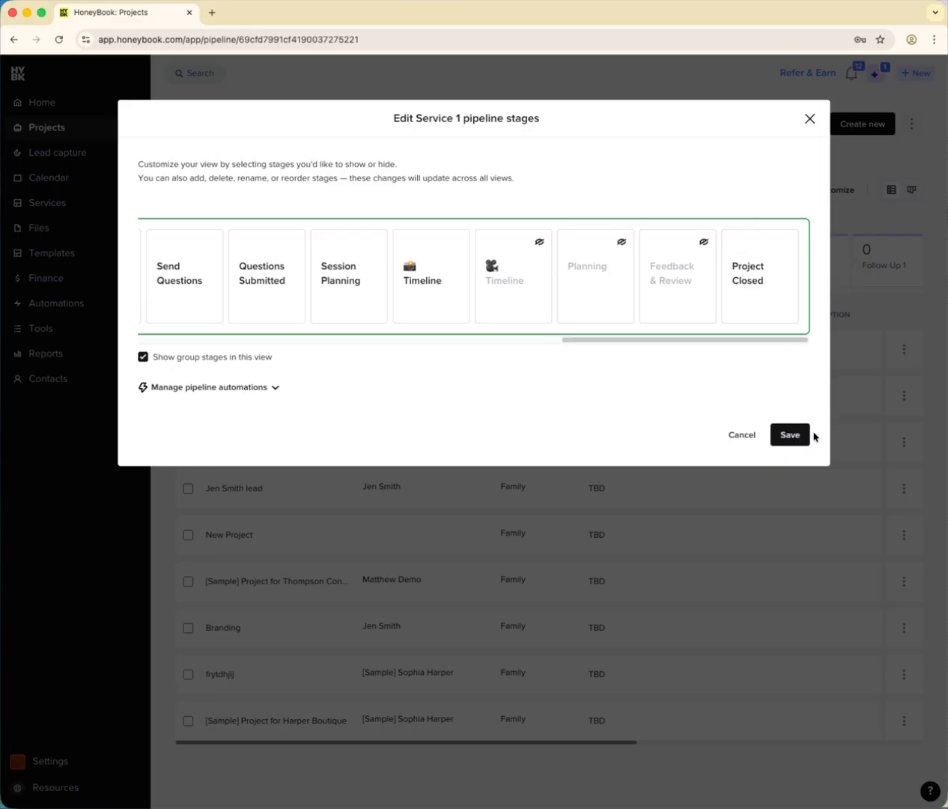
click(787, 441)
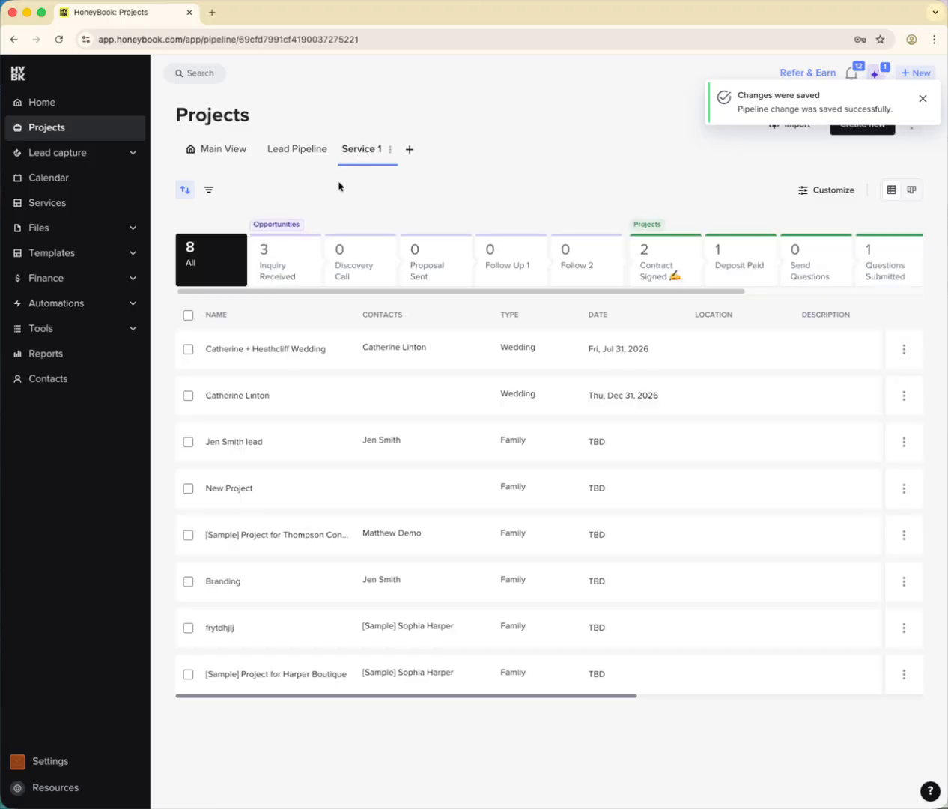
- Review the full range of stages in the Service 1 view and compare it with the stages in Main View
mouse_move(282, 297)
mouse_down()
mouse_move(466, 302)
mouse_move(269, 309)
mouse_up()
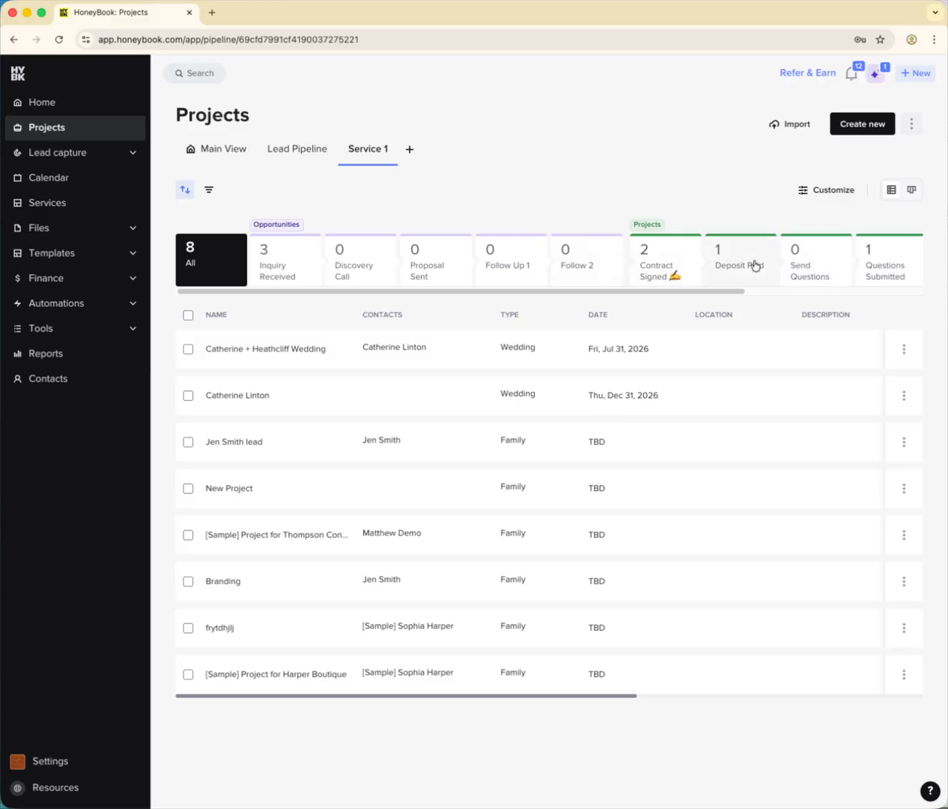
drag(626, 291, 815, 287)
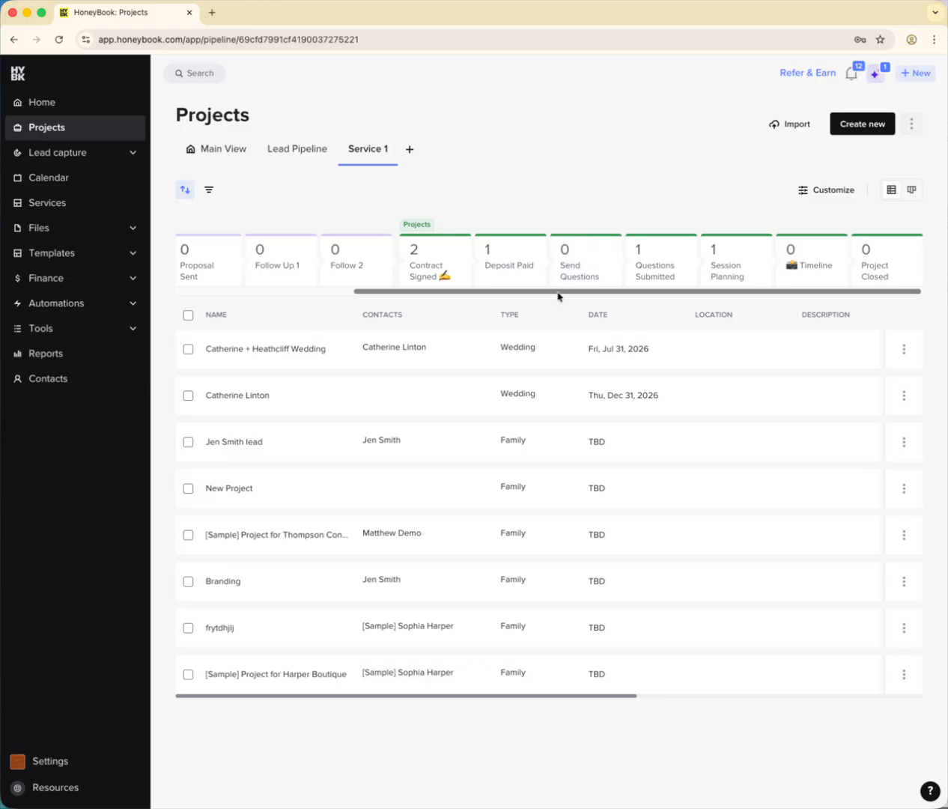
drag(551, 294, 287, 294)
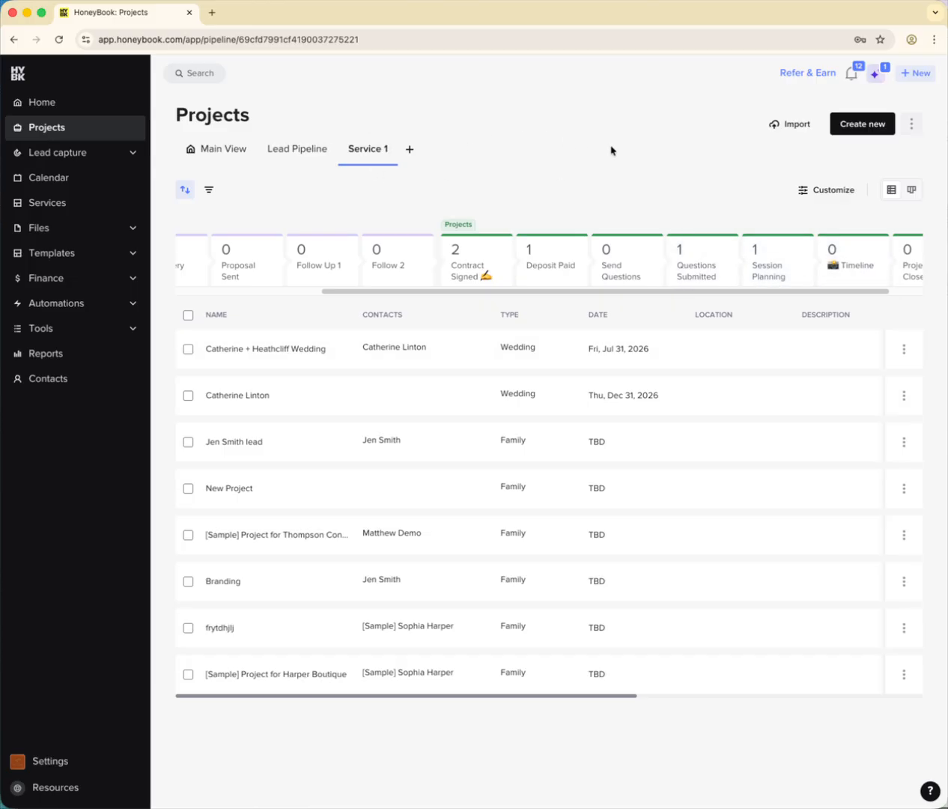
drag(651, 294, 430, 310)
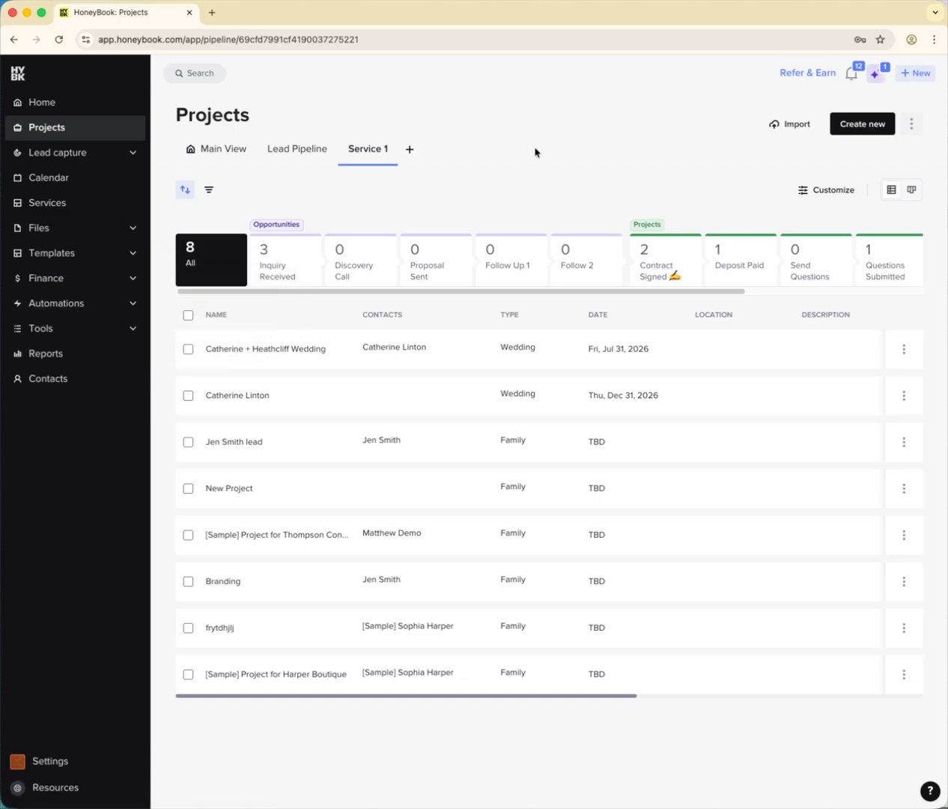
click(229, 150)
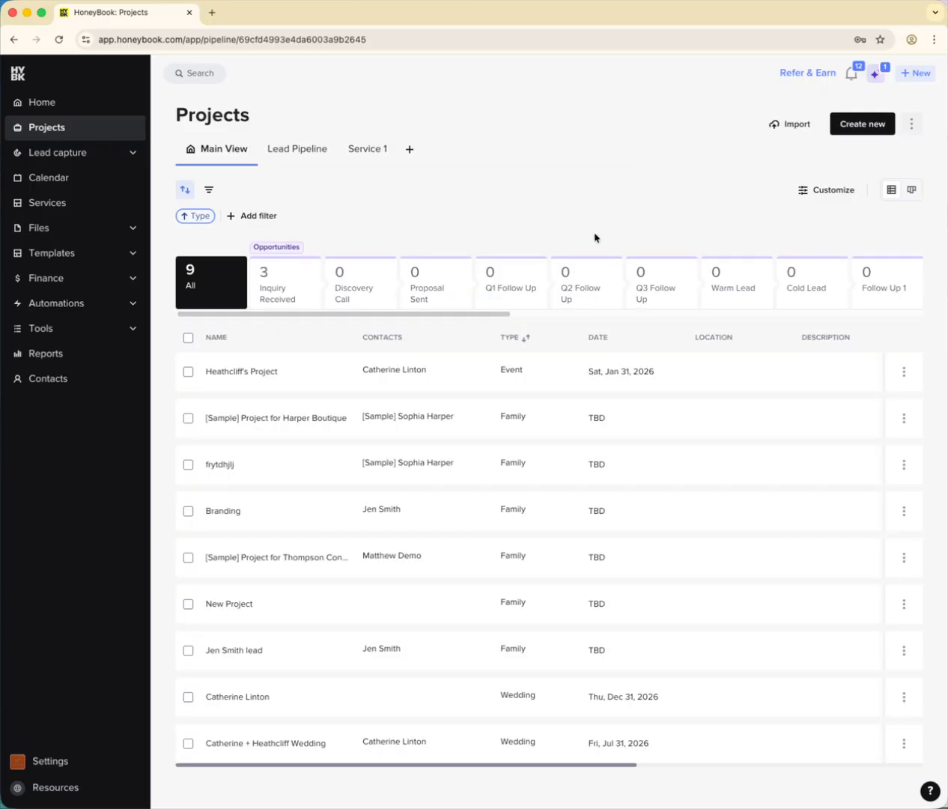
drag(256, 313, 233, 332)
- Move the Branding project to Proposal Sent in the Lead Pipeline's board layout and return to Main View
click(289, 157)
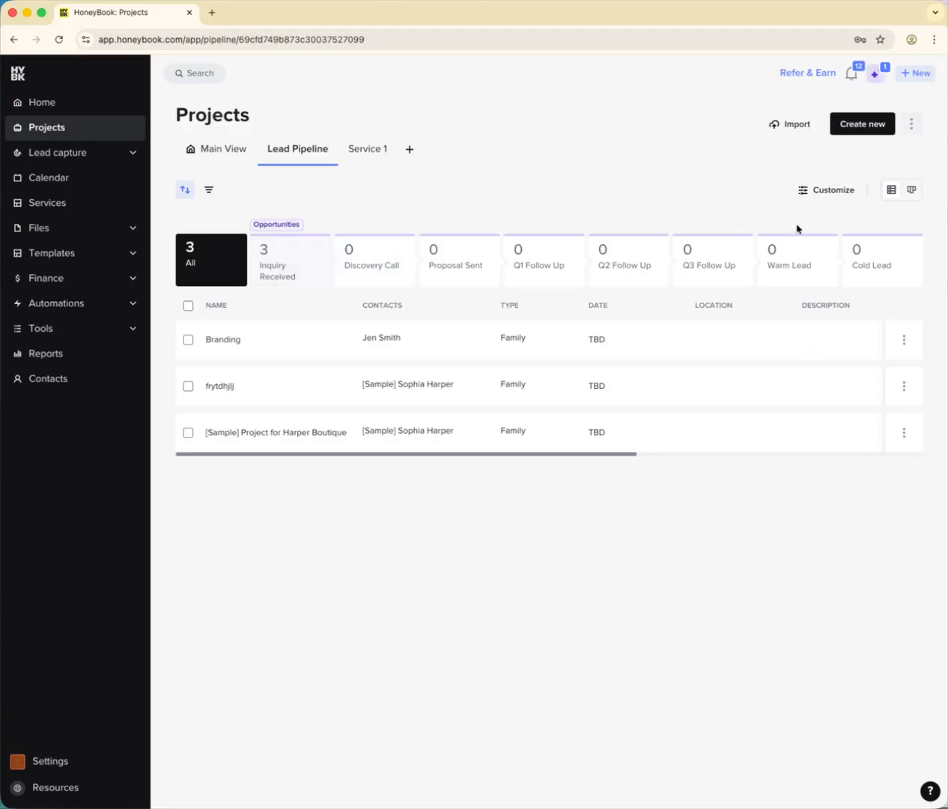
click(913, 192)
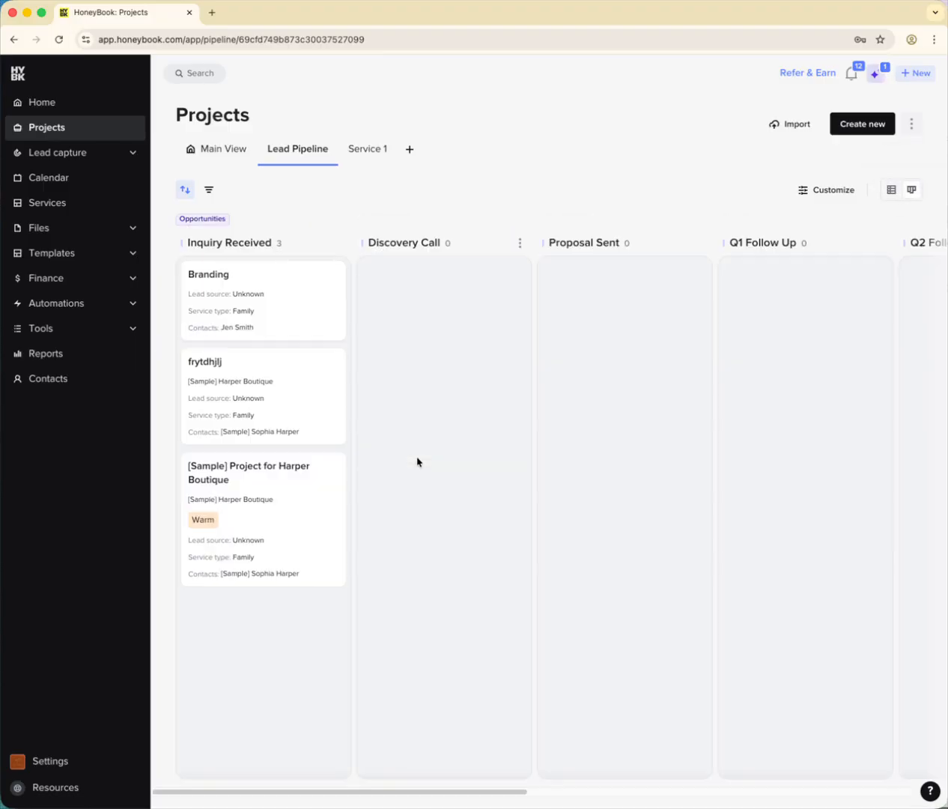
drag(252, 313, 501, 321)
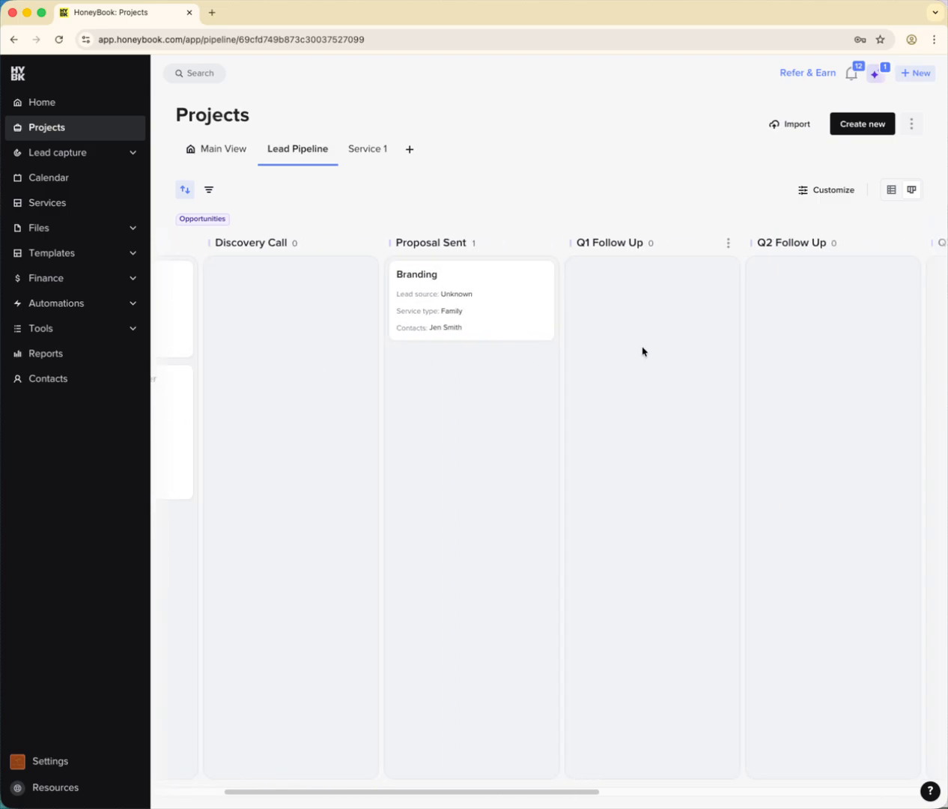
click(203, 159)
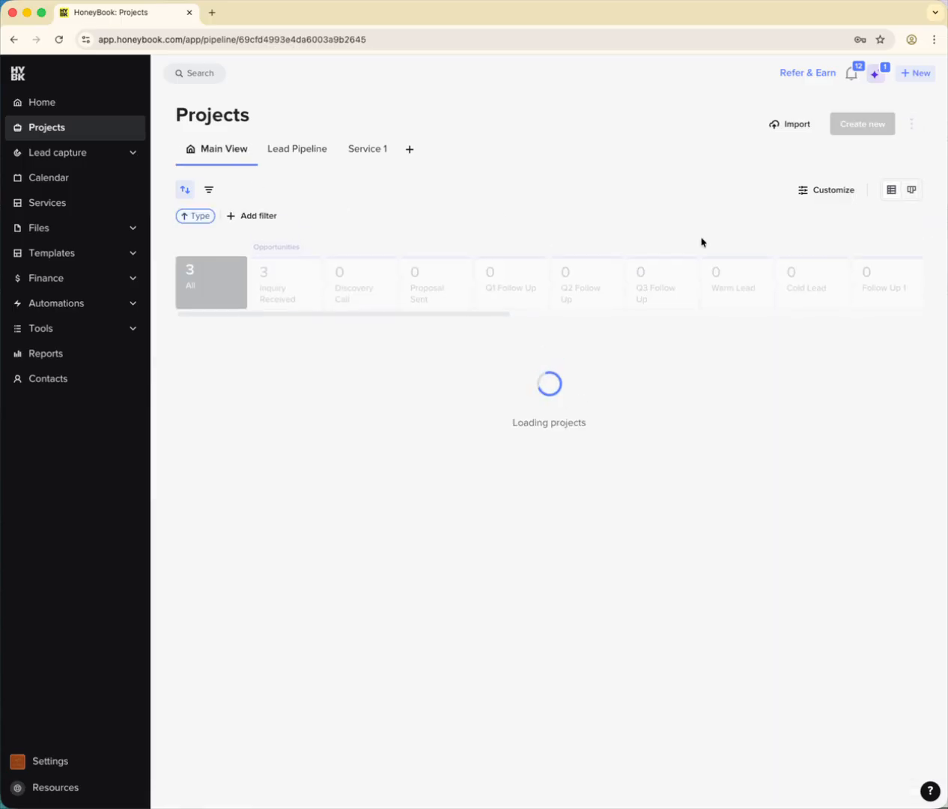